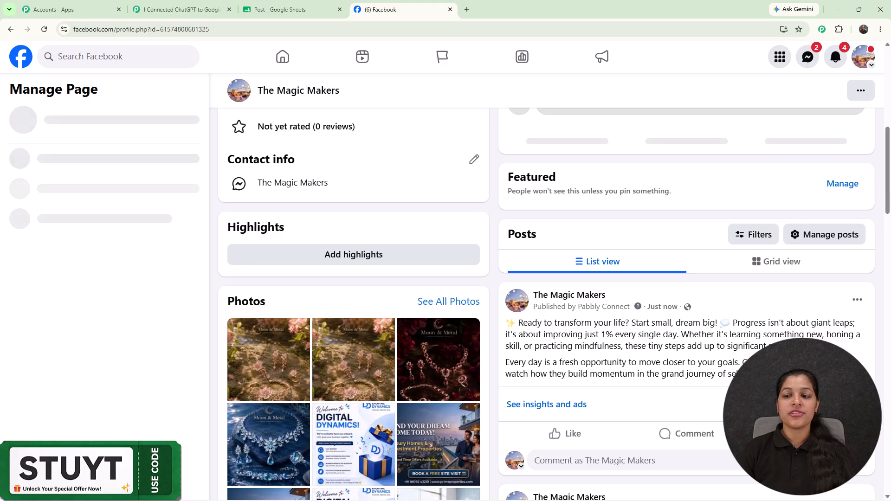
- Examine the newest post on The Magic Makers Facebook page and its source row in the Post spreadsheet
scroll(761, 342, "down", 3)
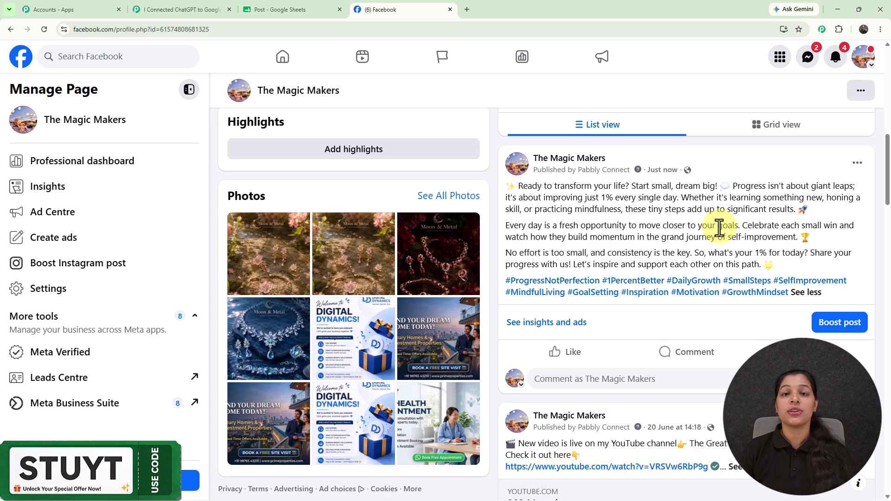
left_click(283, 10)
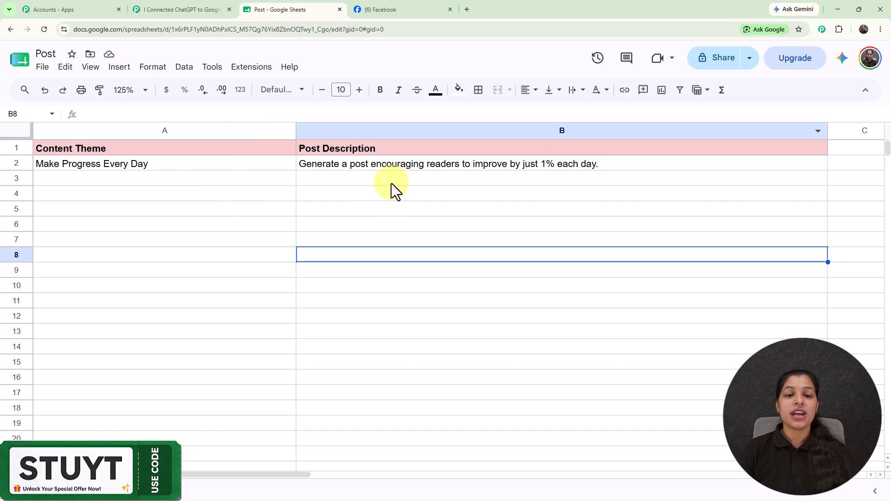
left_click(357, 10)
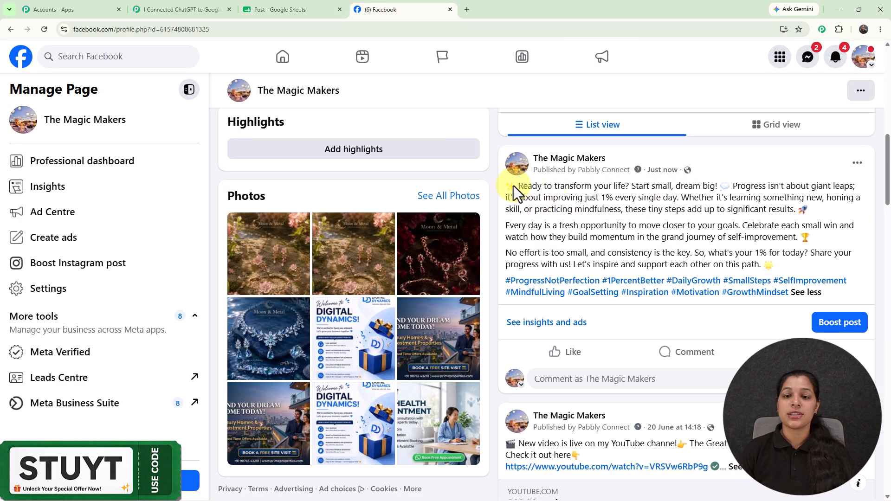
left_click_drag(518, 186, 823, 260)
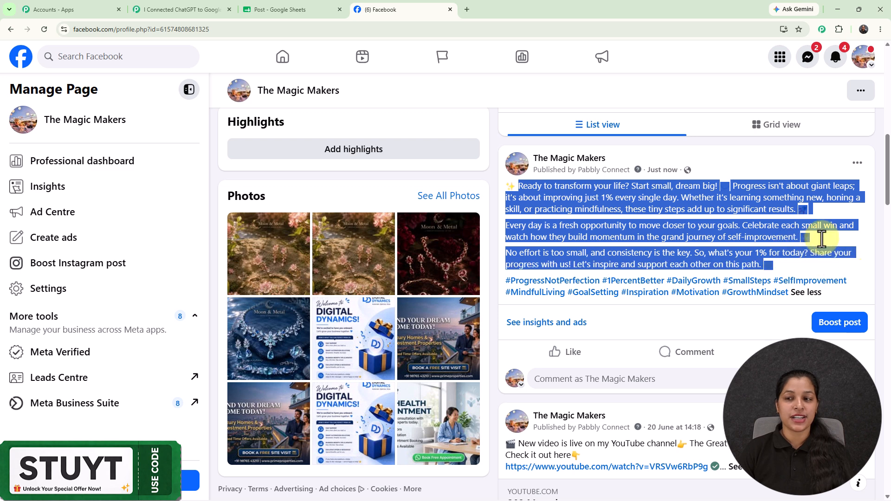
left_click(805, 176)
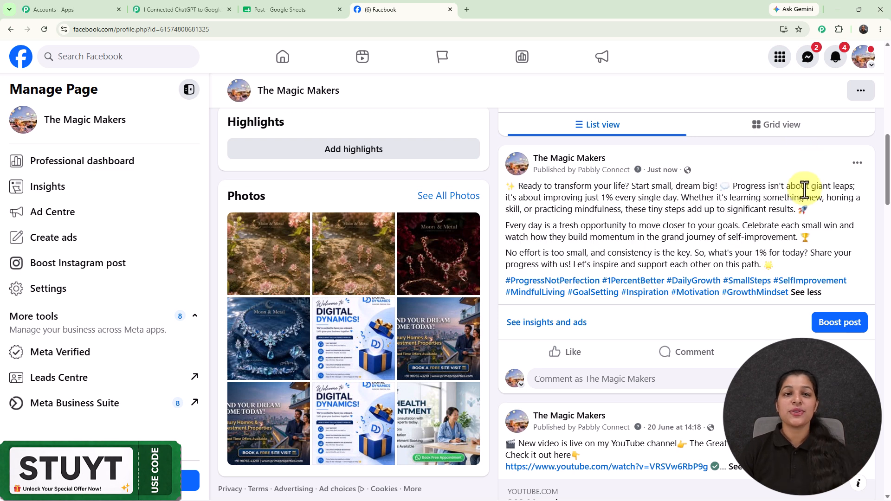
left_click(303, 13)
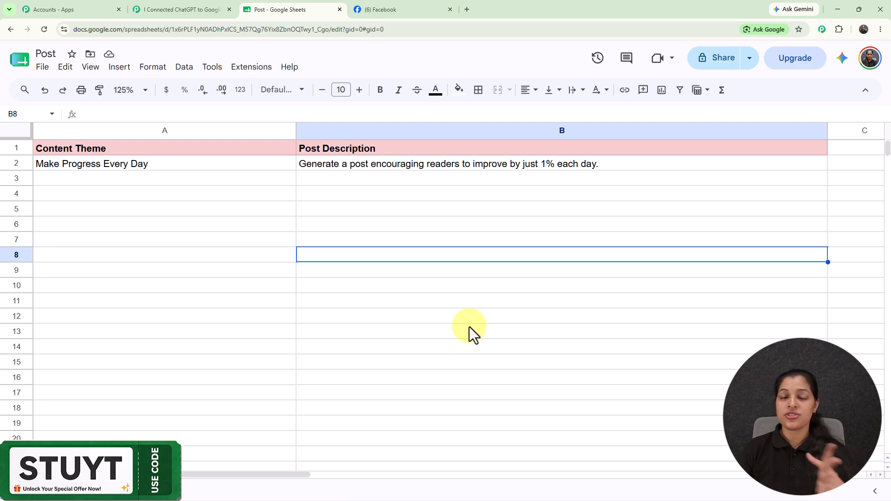
- Switch to the Pabbly Connect workflow and open pabbly.com/connect in a new browser tab
left_click(162, 2)
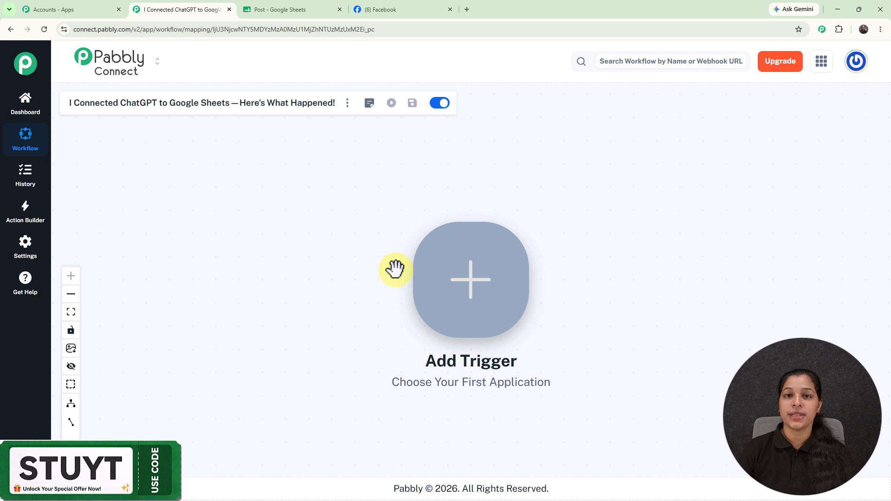
left_click(468, 8)
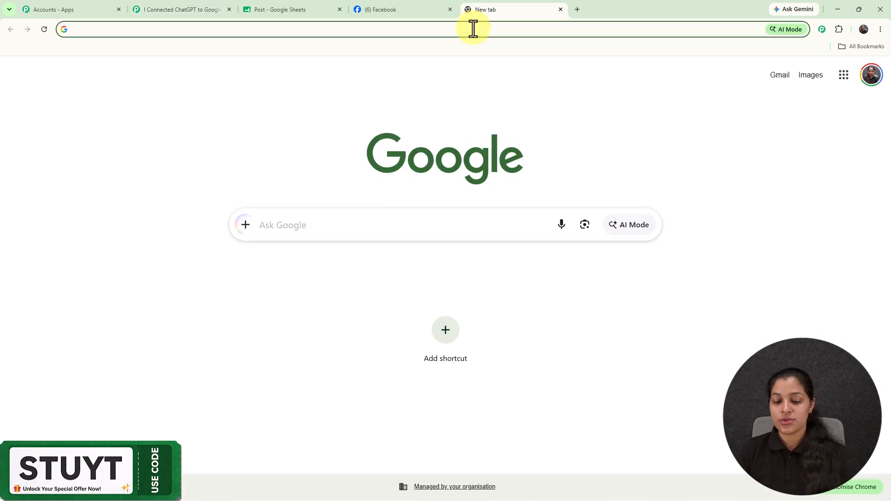
type("p")
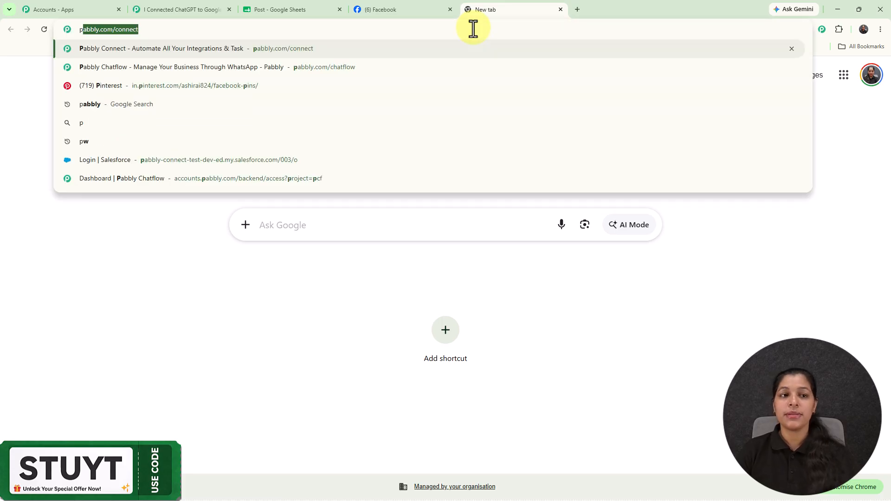
key("Return")
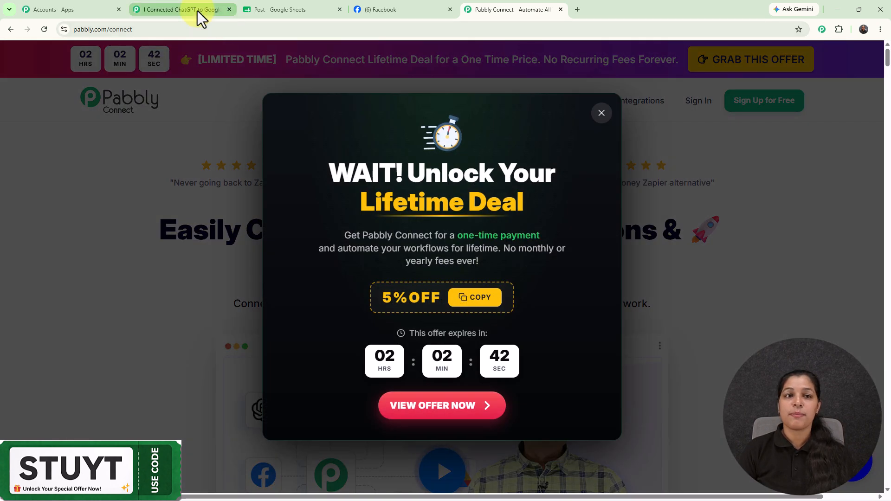
- In the Pabbly Connect workflow, add and connect a Google Sheets trigger with the event New or Updated Spreadsheet Row
left_click(196, 10)
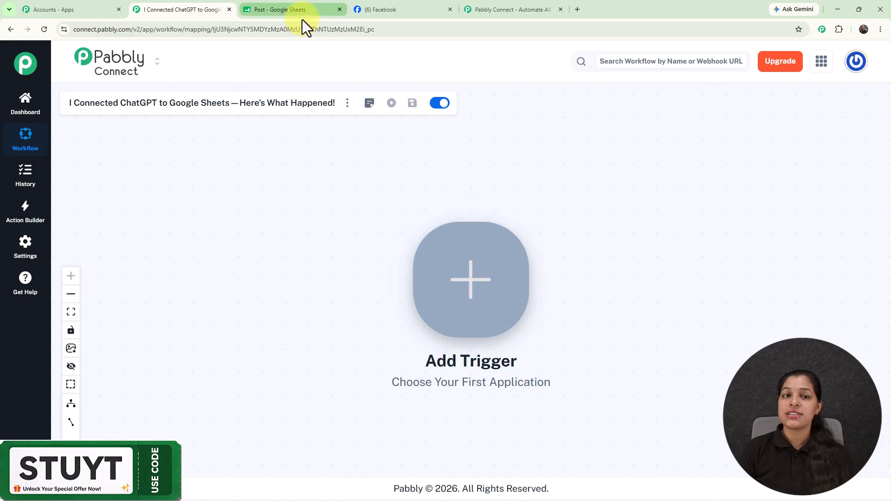
left_click(489, 301)
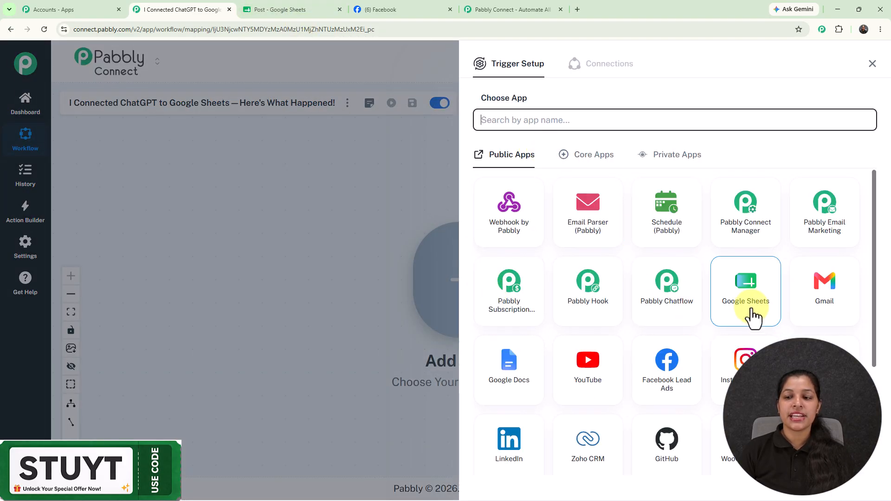
left_click(749, 311)
left_click(499, 167)
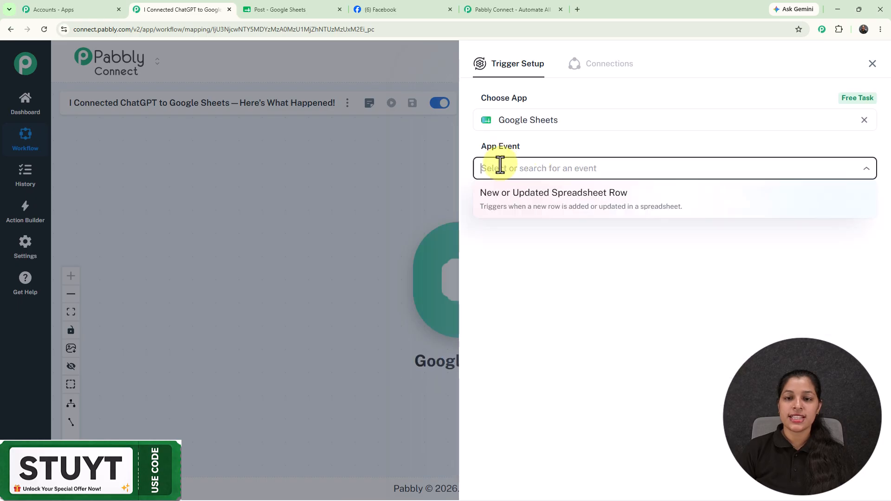
left_click(557, 215)
left_click(502, 208)
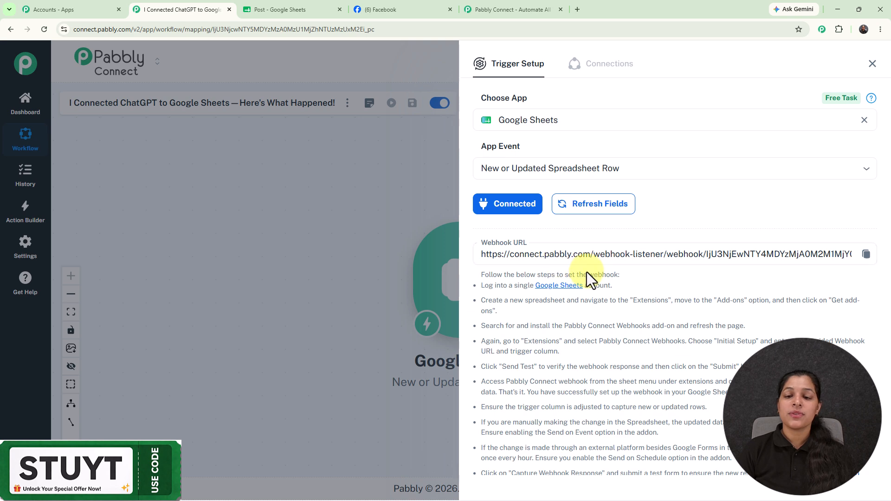
- Read the Google Sheets trigger's webhook instructions and copy its webhook URL
scroll(587, 273, "down", 1)
left_click_drag(483, 227, 664, 444)
left_click(675, 244)
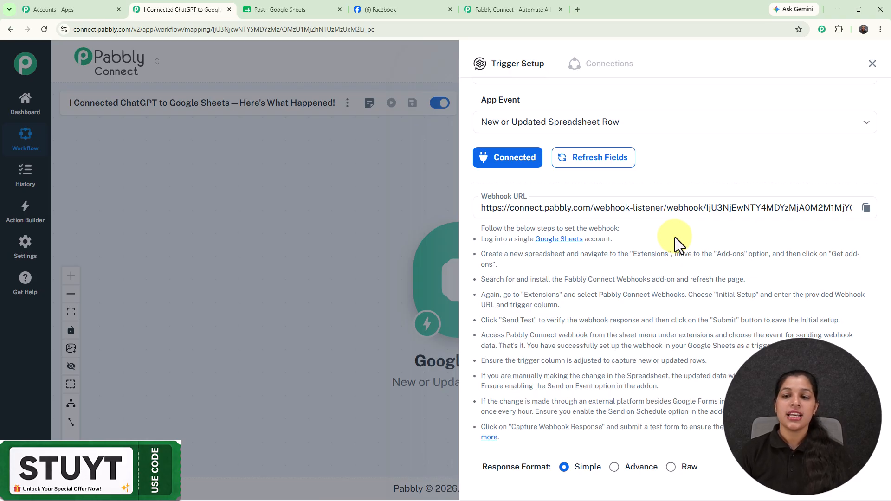
left_click(867, 208)
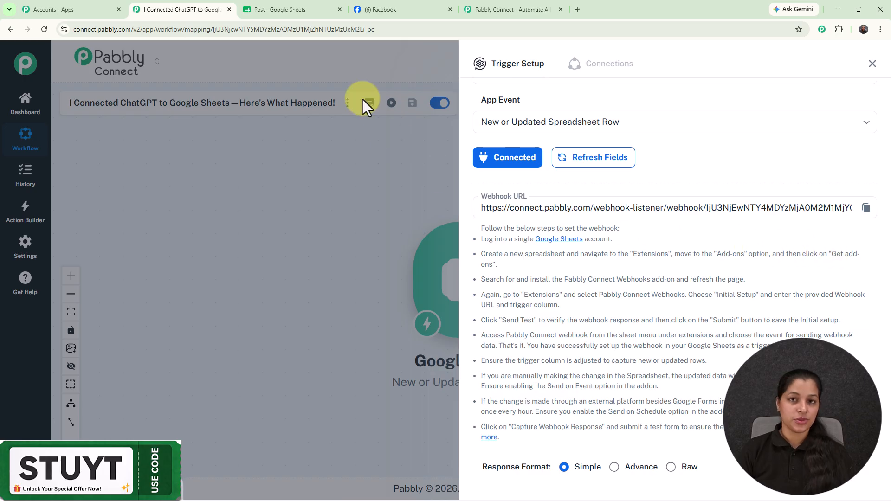
- Switch to the Post spreadsheet and look up the Pabbly Connect Webhooks add-on in the Google Workspace Marketplace
left_click(282, 10)
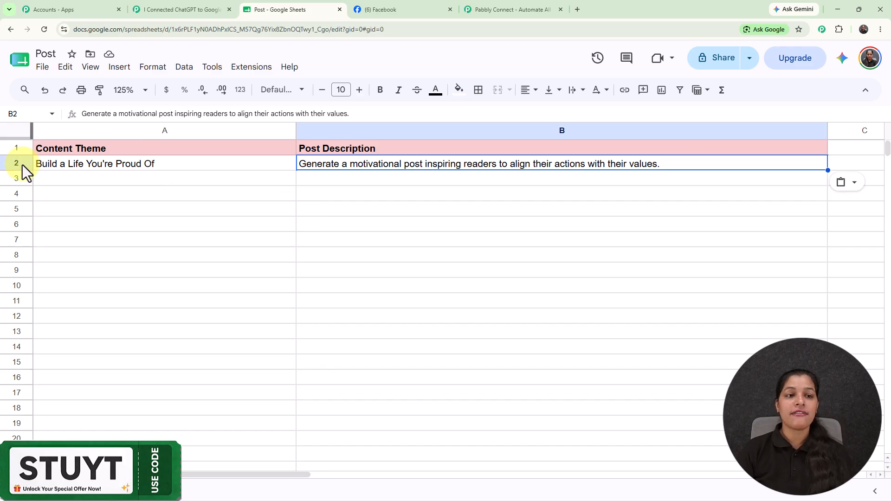
left_click(386, 211)
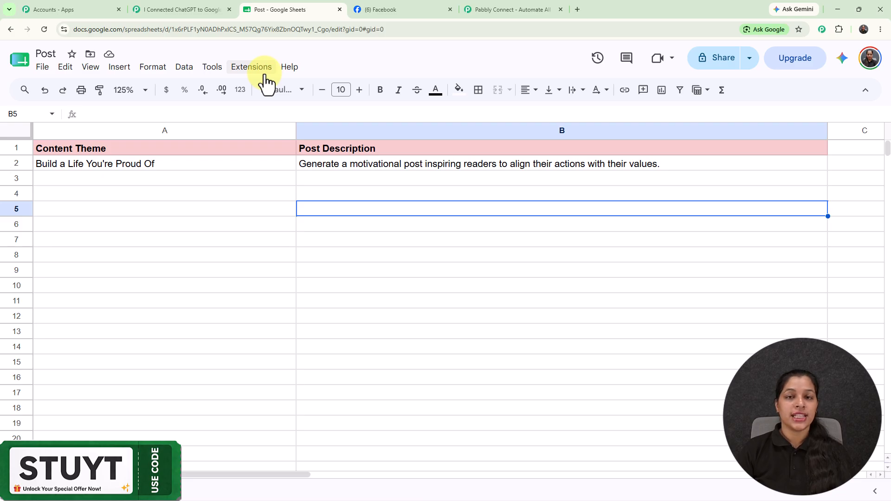
left_click(251, 67)
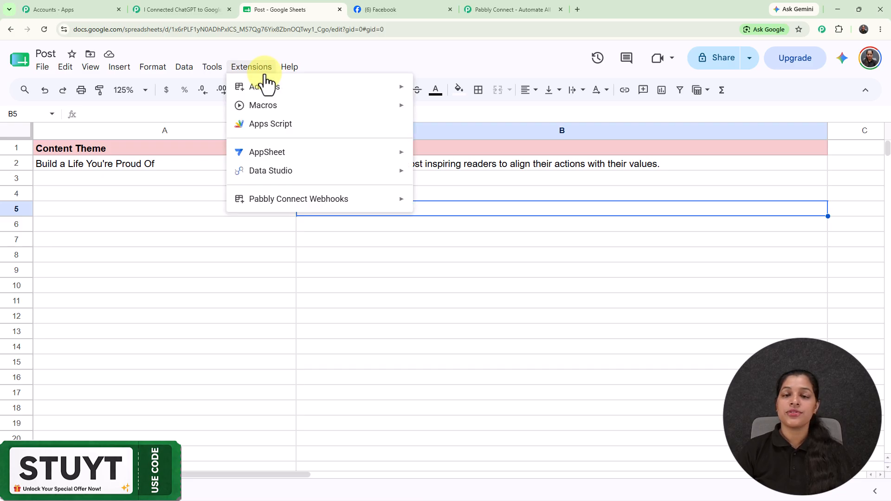
mouse_move(265, 91)
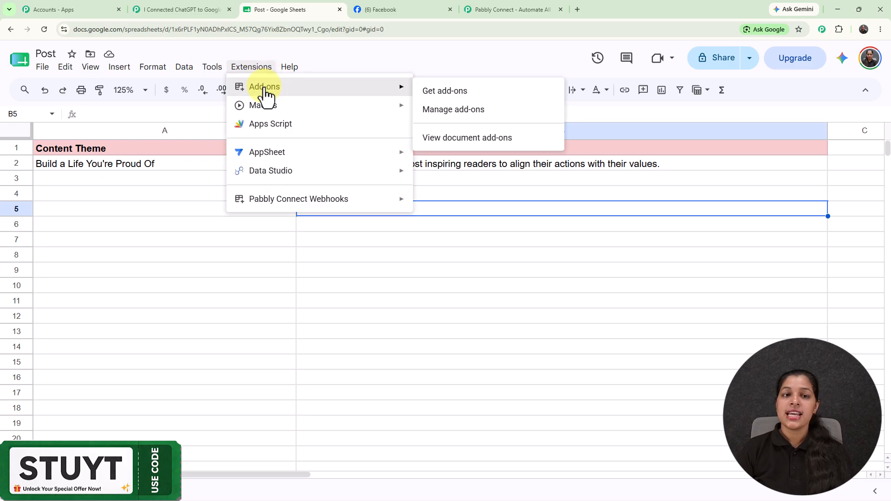
left_click(473, 92)
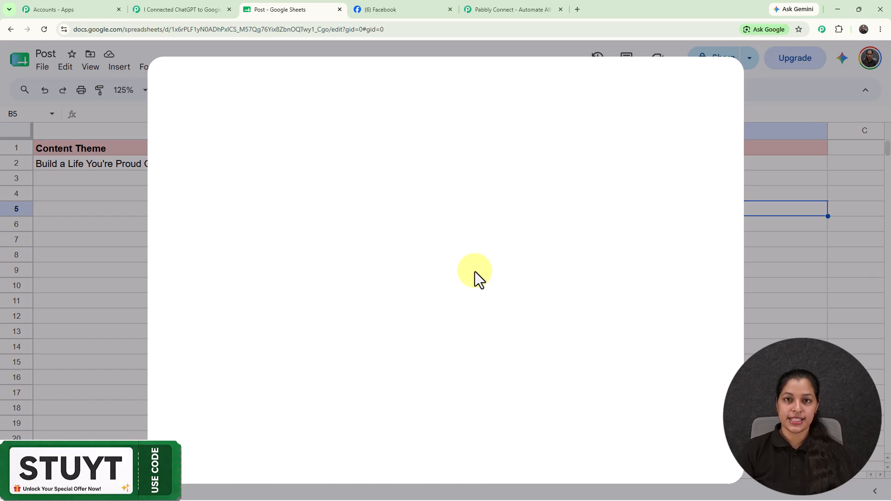
left_click(448, 88)
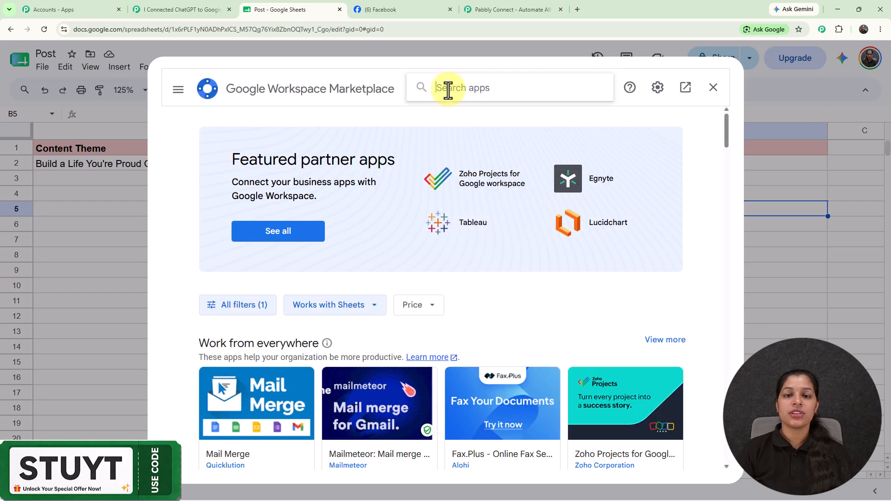
type("pab")
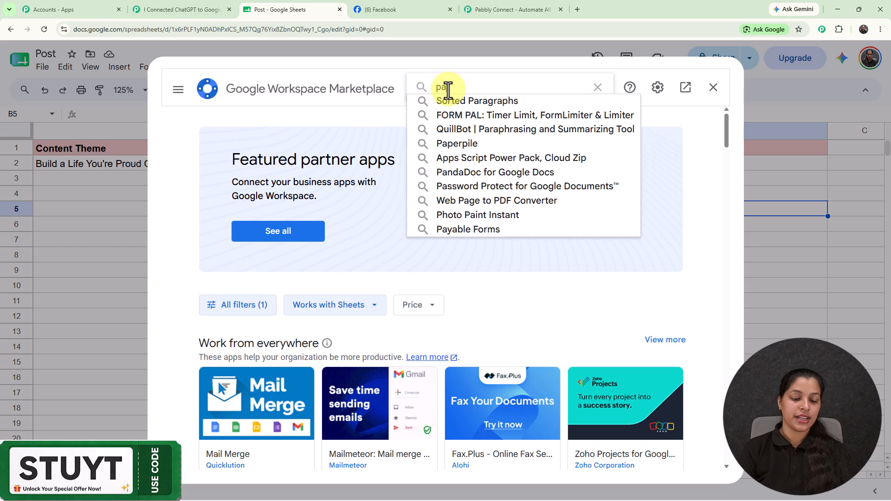
left_click(458, 100)
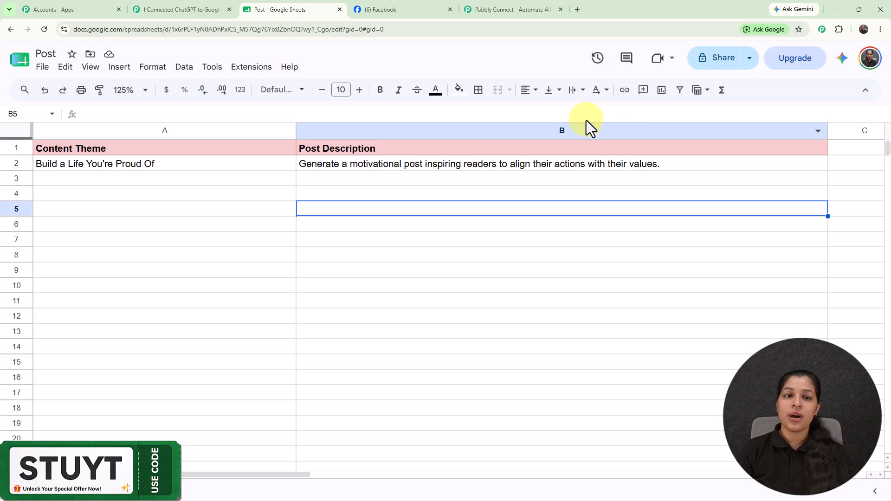
- Submit the Pabbly Connect Webhooks initial setup for Sheet1 with the copied webhook URL and trigger column B
left_click(261, 68)
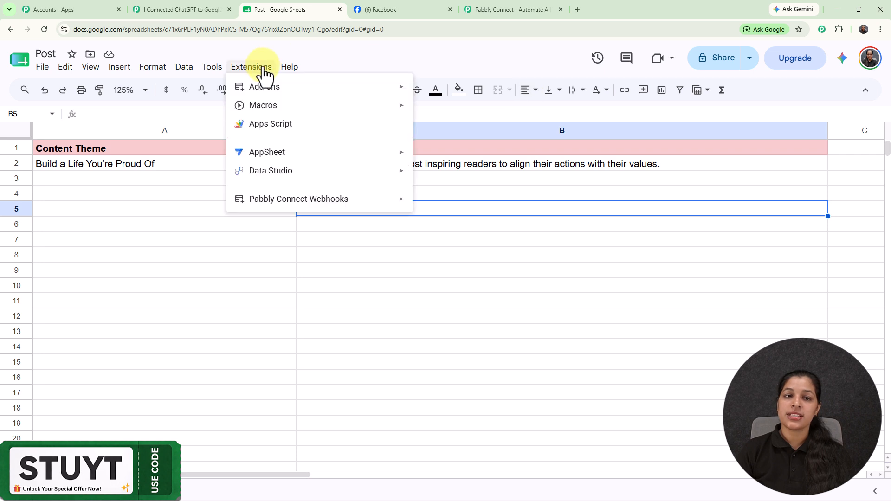
left_click(293, 201)
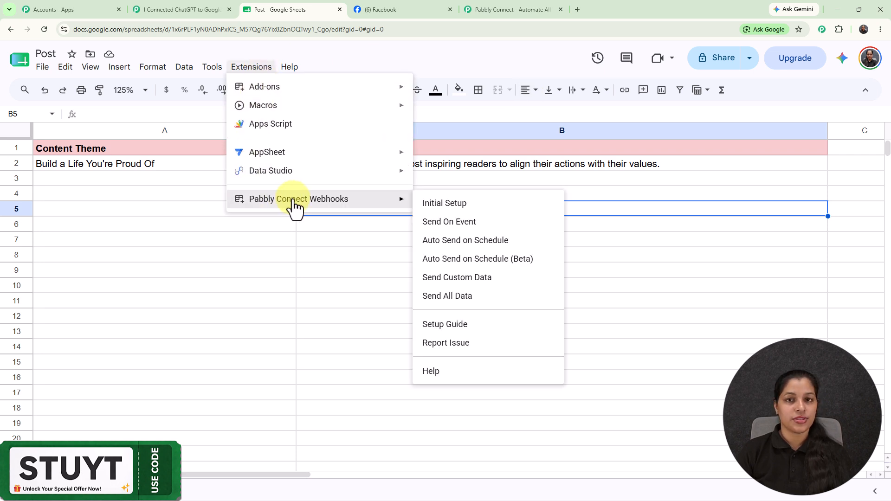
left_click(434, 205)
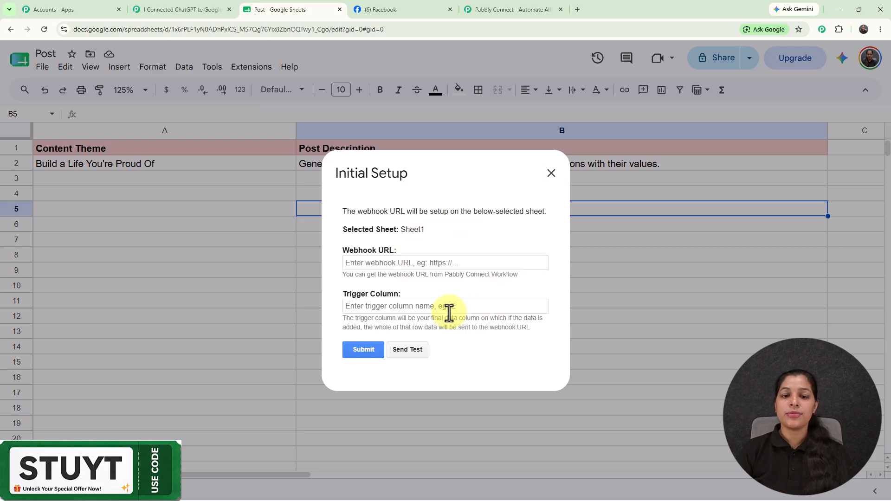
left_click(450, 263)
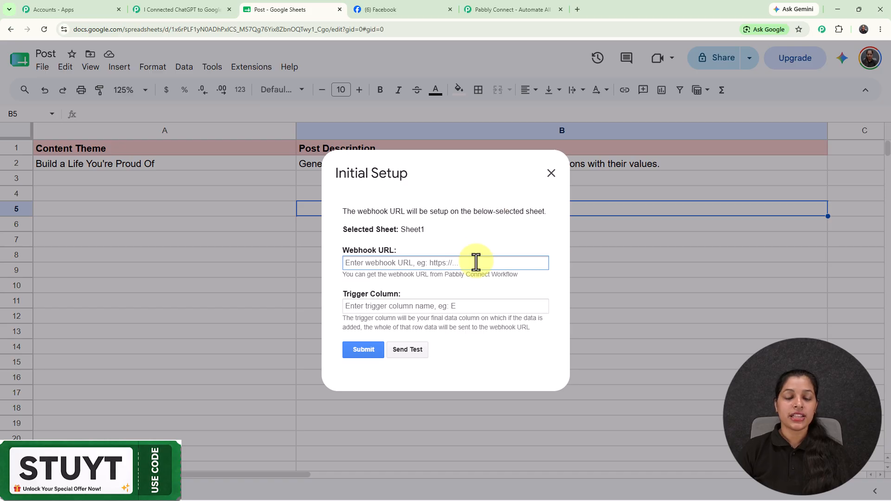
key("ctrl+v")
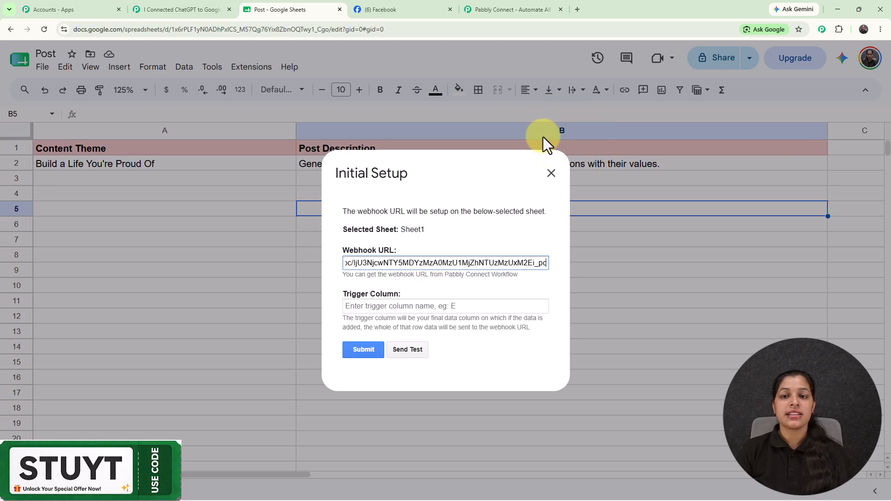
left_click(432, 306)
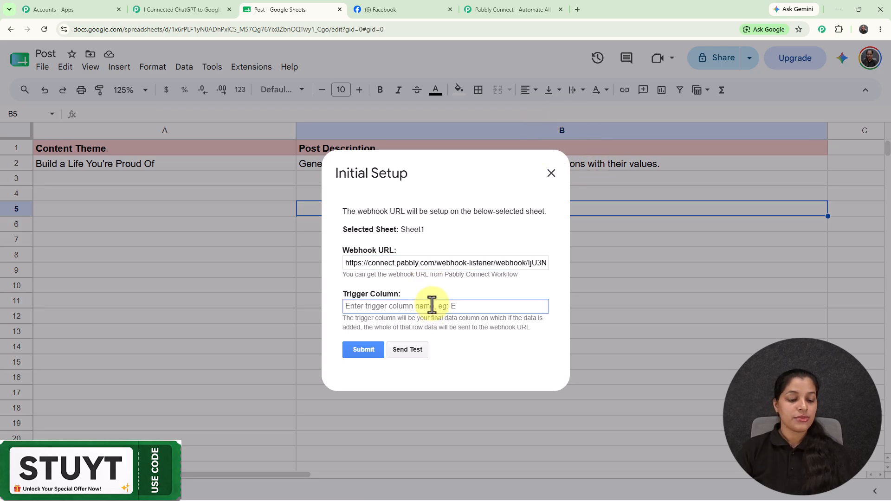
type("B")
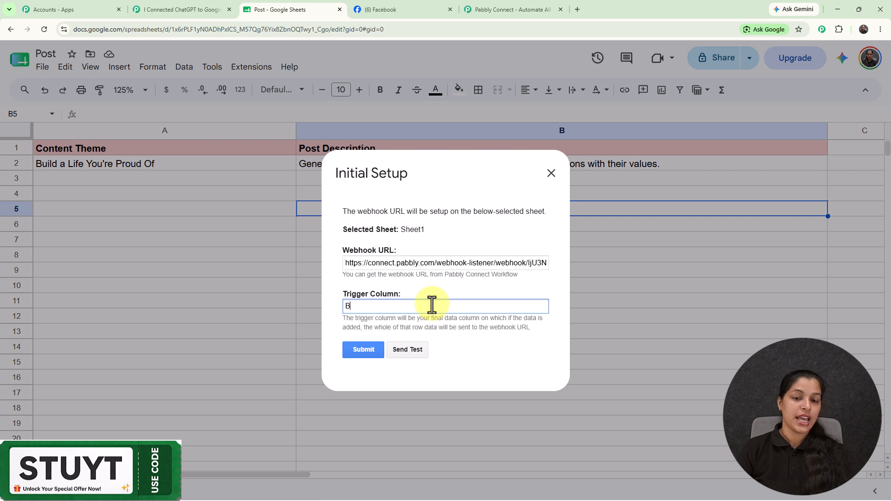
left_click(366, 349)
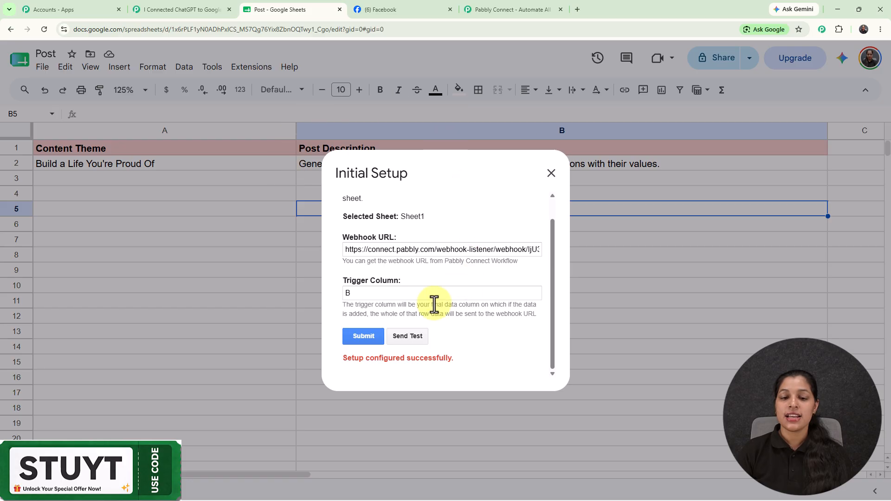
- Send test data from the sheet's webhook setup and return to the Pabbly Connect workflow's trigger setup
left_click(409, 336)
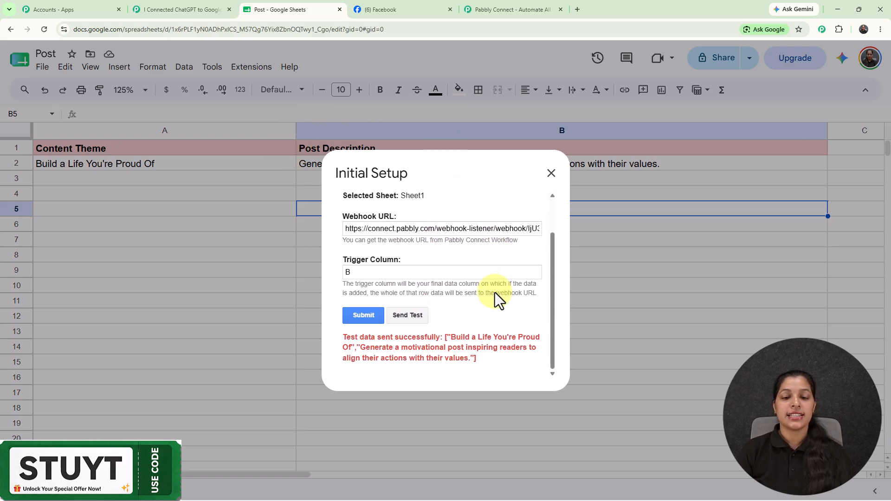
left_click_drag(341, 336, 473, 364)
left_click(479, 313)
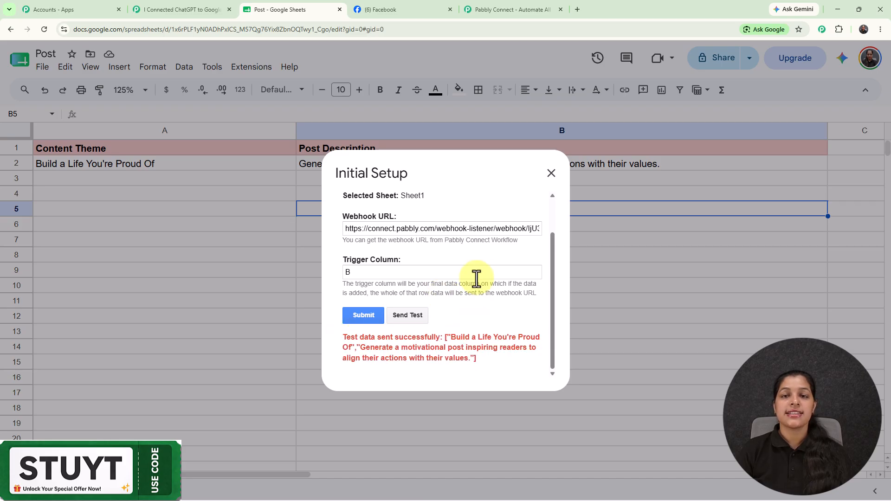
left_click(170, 4)
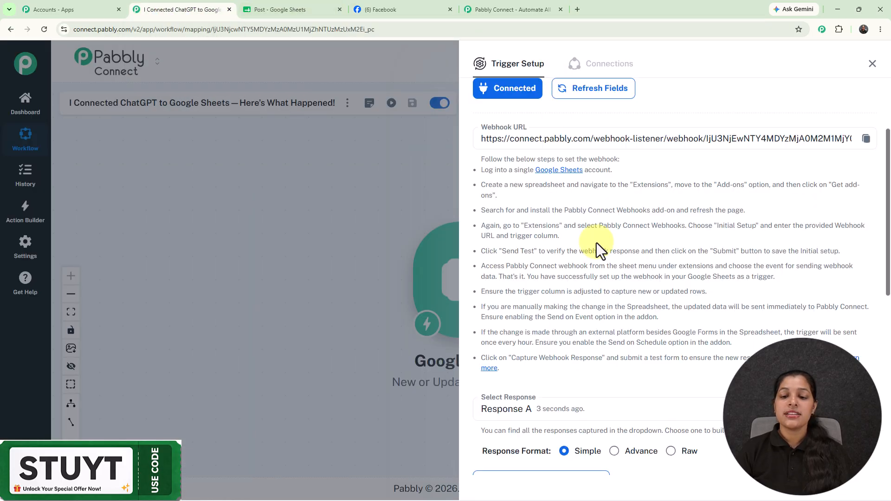
- Review the response captured by the Google Sheets trigger, including its Post Description and Content Theme fields, and close the trigger setup
scroll(597, 243, "down", 4)
scroll(597, 243, "down", 1)
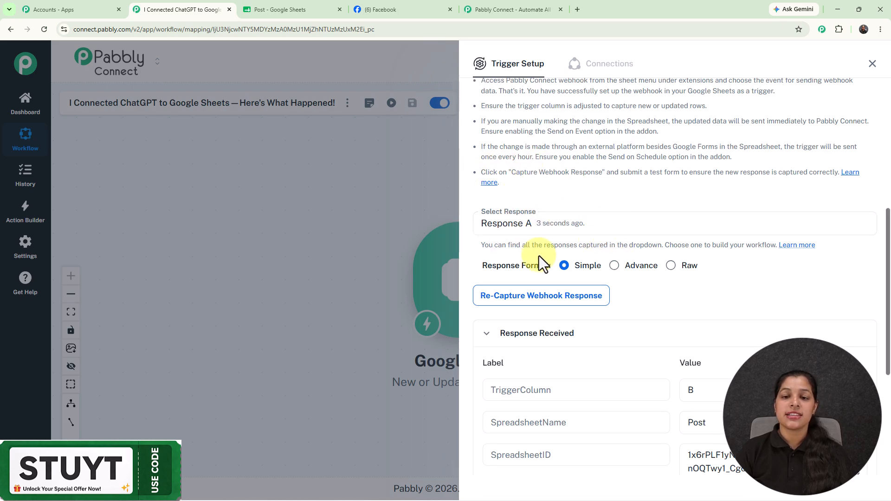
scroll(720, 330, "down", 5)
scroll(652, 323, "up", 1)
scroll(650, 324, "down", 1)
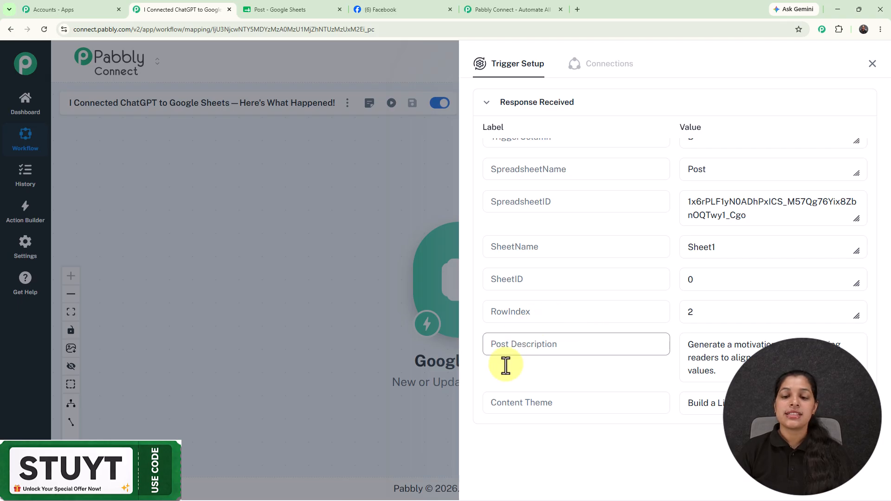
left_click(873, 65)
left_click_drag(479, 292, 241, 295)
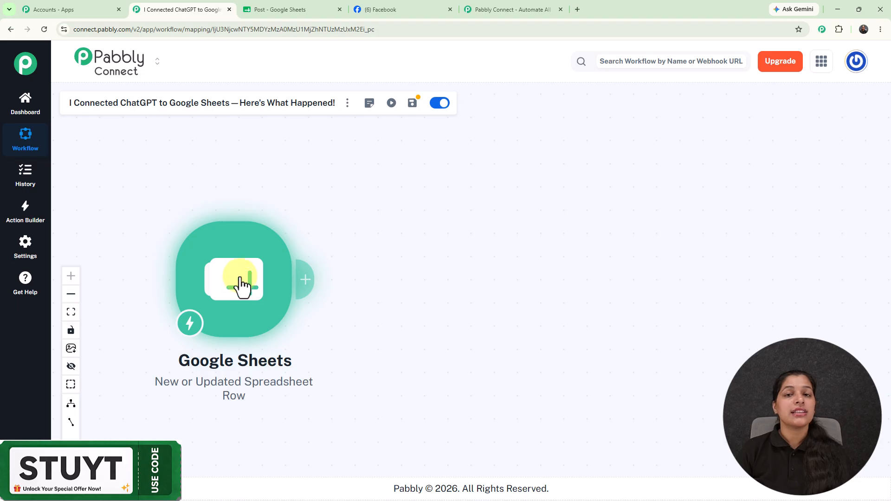
- Switch to the Post spreadsheet, close the webhook's initial setup, and enable Send On Event for Pabbly Connect Webhooks
left_click(297, 8)
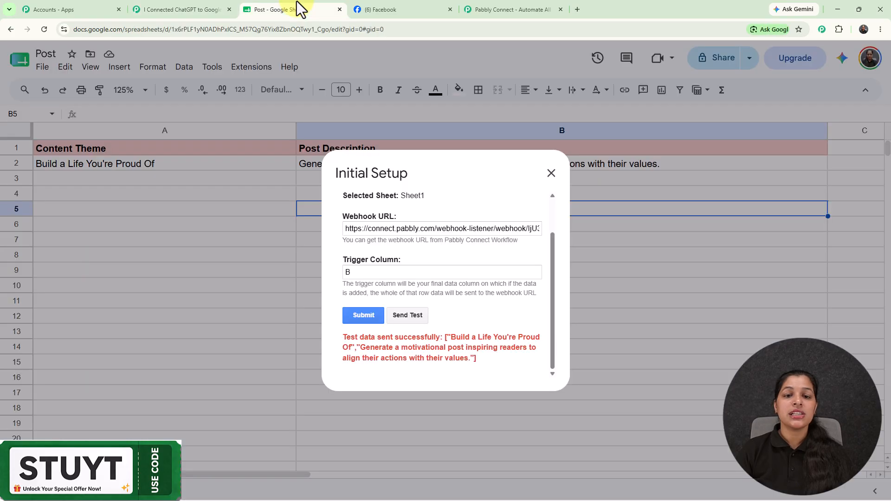
left_click(551, 173)
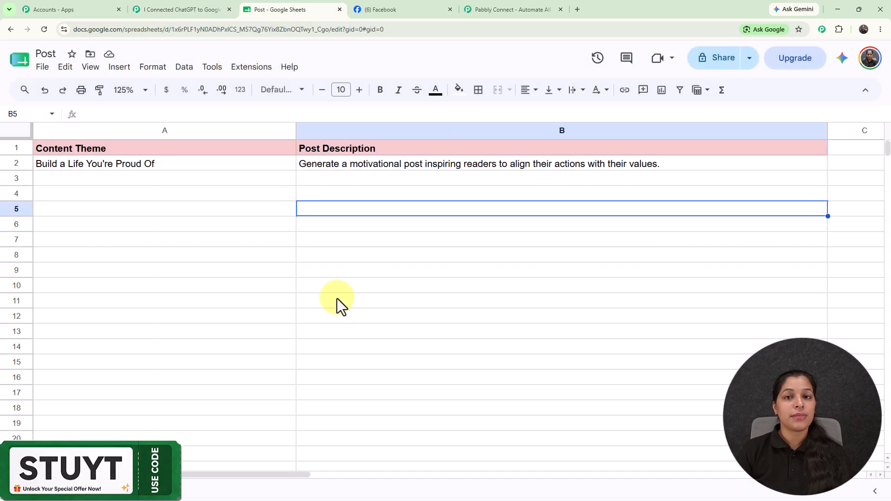
left_click(250, 69)
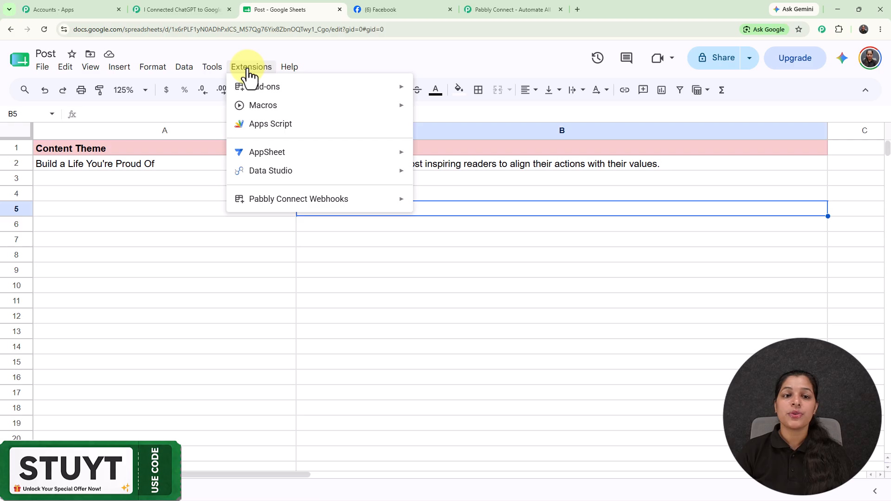
mouse_move(319, 203)
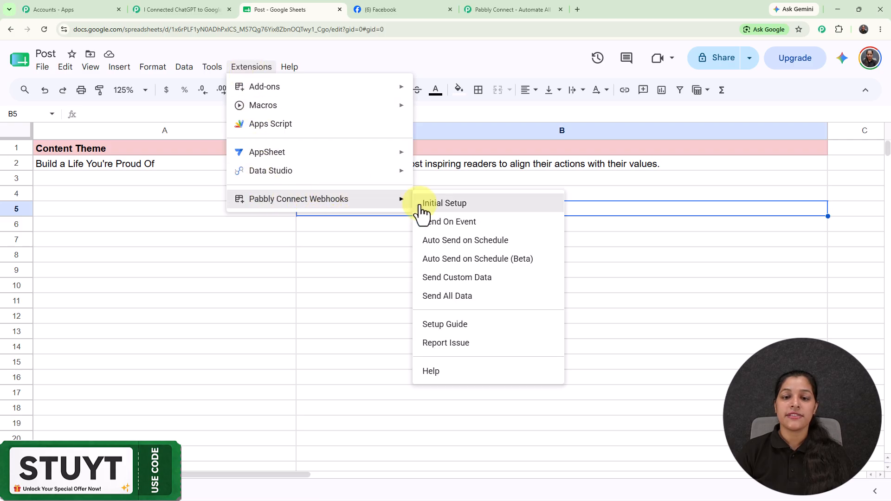
left_click(439, 223)
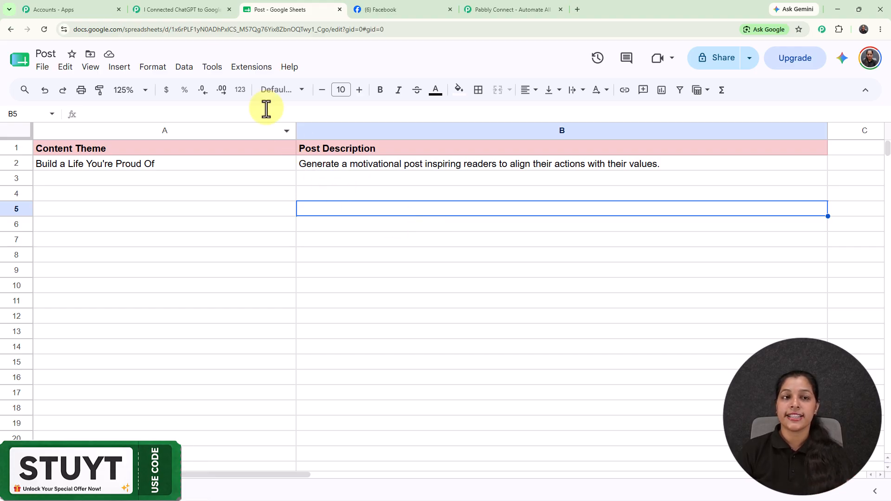
left_click(165, 2)
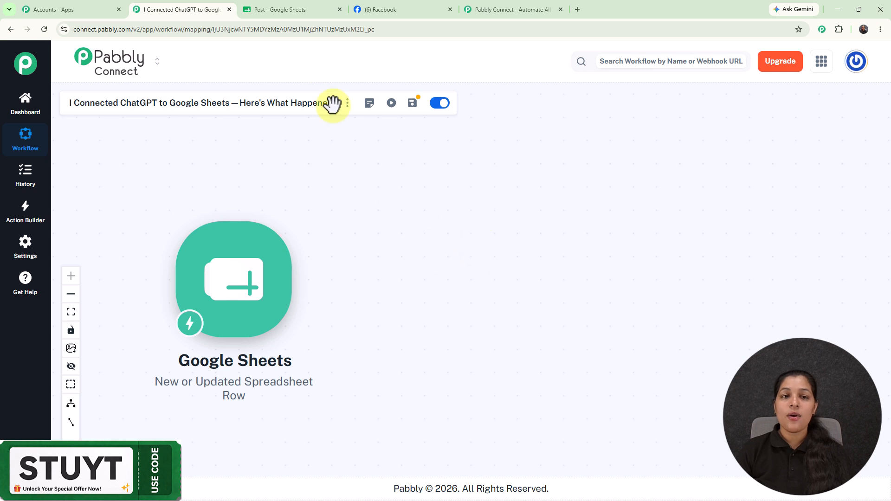
left_click(268, 12)
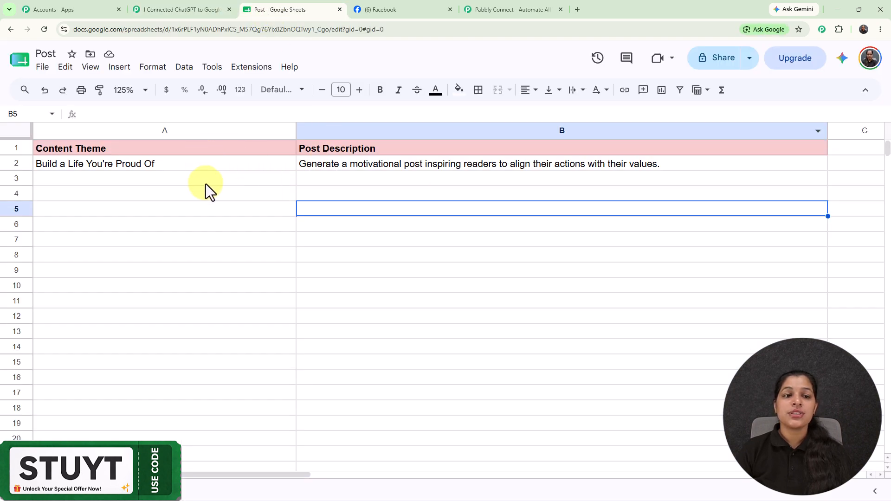
left_click(142, 3)
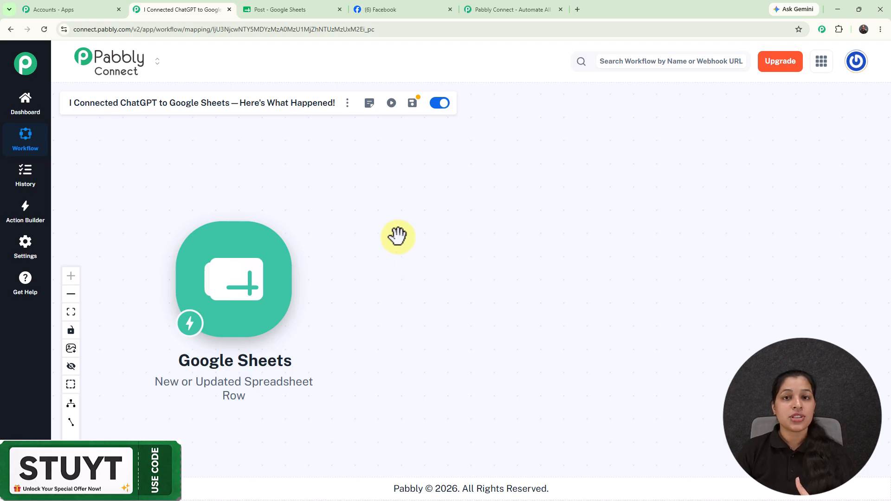
left_click(264, 6)
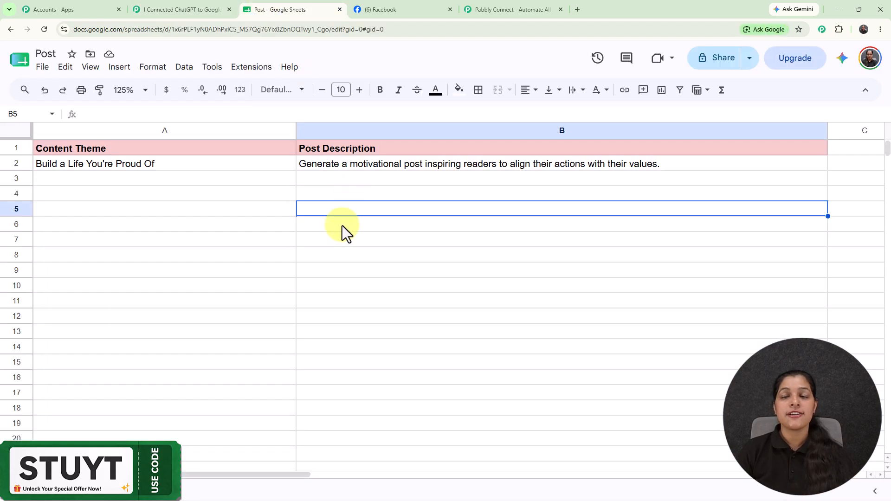
- Return to the Pabbly Connect workflow and add an OpenAI (ChatGPT, DALL-E, Whisper) action after the Google Sheets trigger
left_click(187, 13)
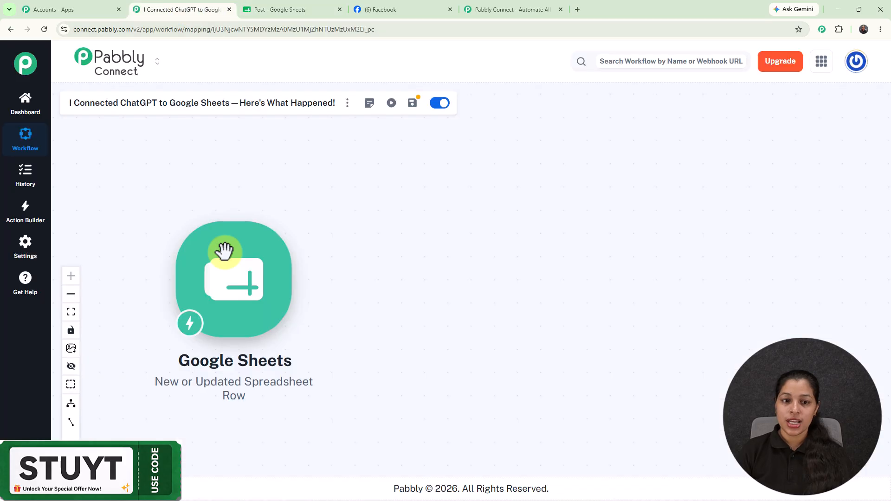
left_click(304, 293)
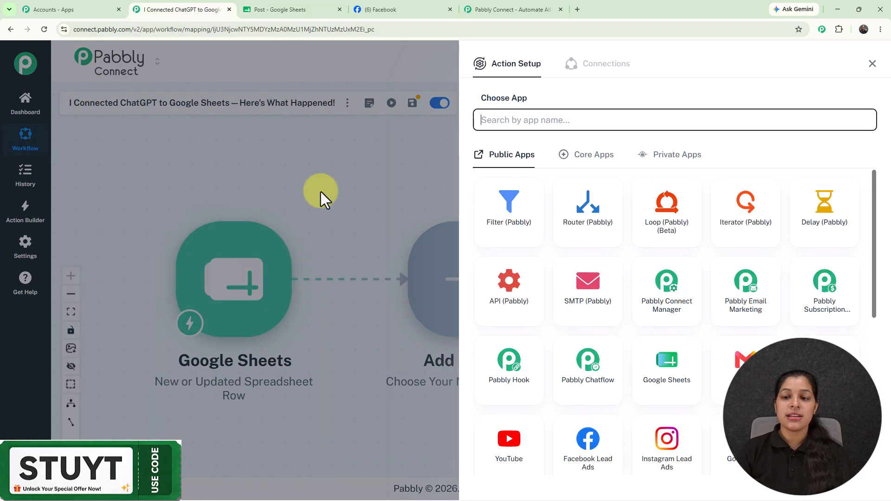
left_click(548, 120)
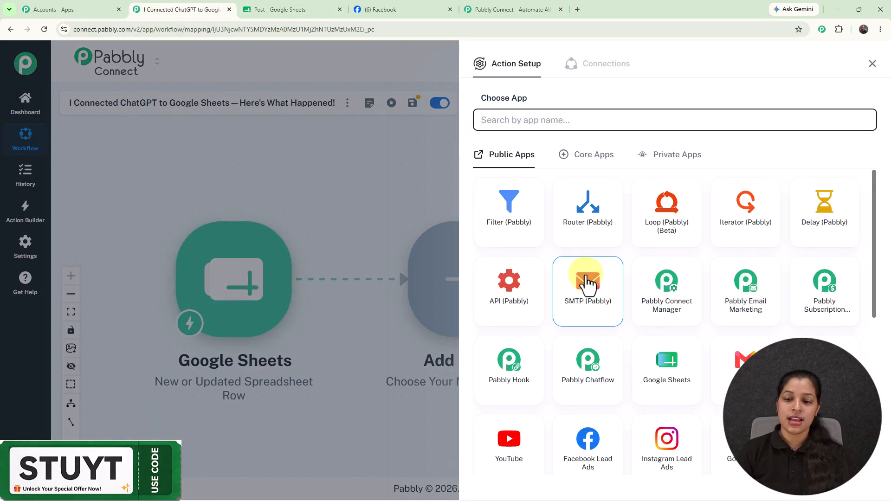
scroll(587, 284, "down", 4)
scroll(534, 362, "up", 1)
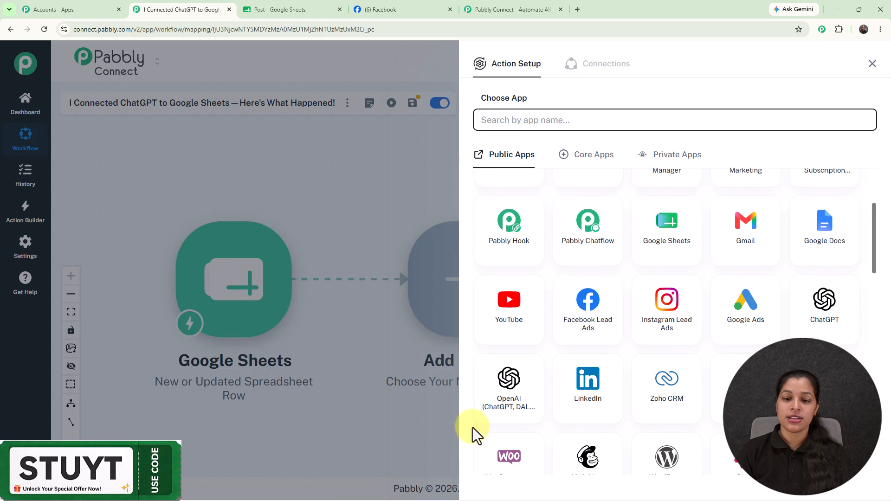
left_click(486, 400)
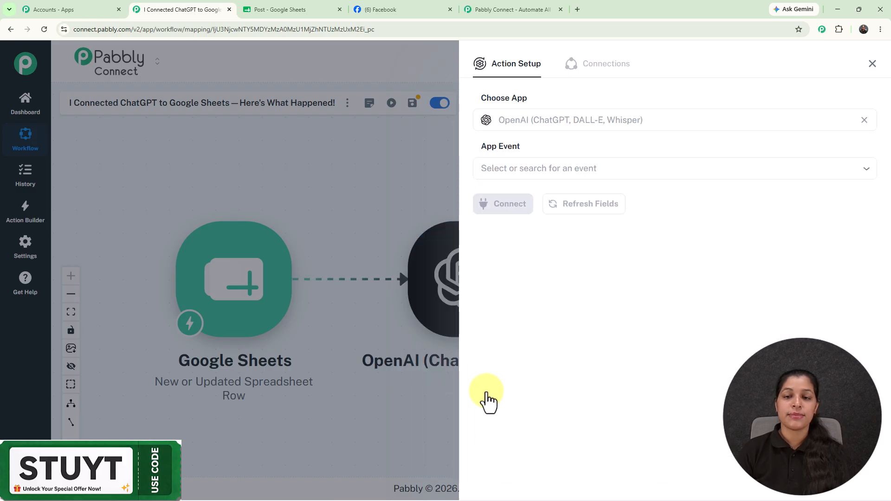
- Set the OpenAI action's app event to ChatGPT
left_click(529, 165)
scroll(545, 312, "down", 5)
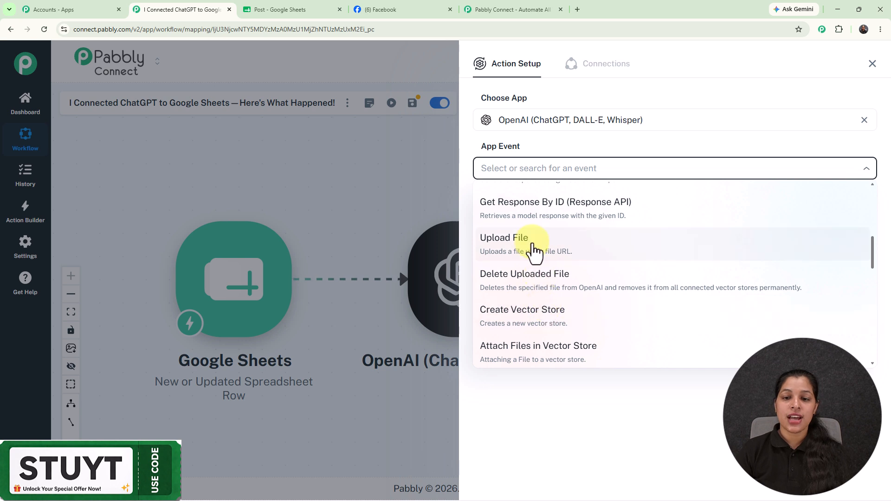
scroll(533, 274, "down", 3)
left_click(521, 252)
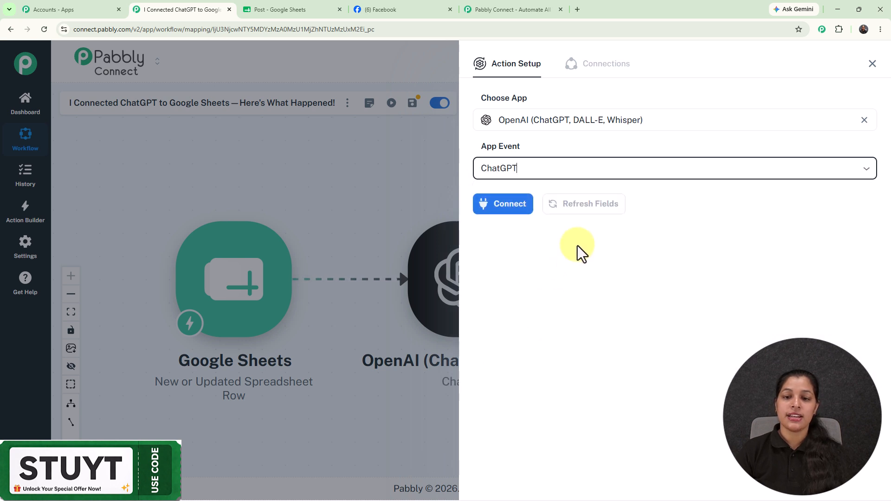
- Start a new OpenAI connection for the action and open the secret key creation form on the OpenAI API keys page
left_click(510, 204)
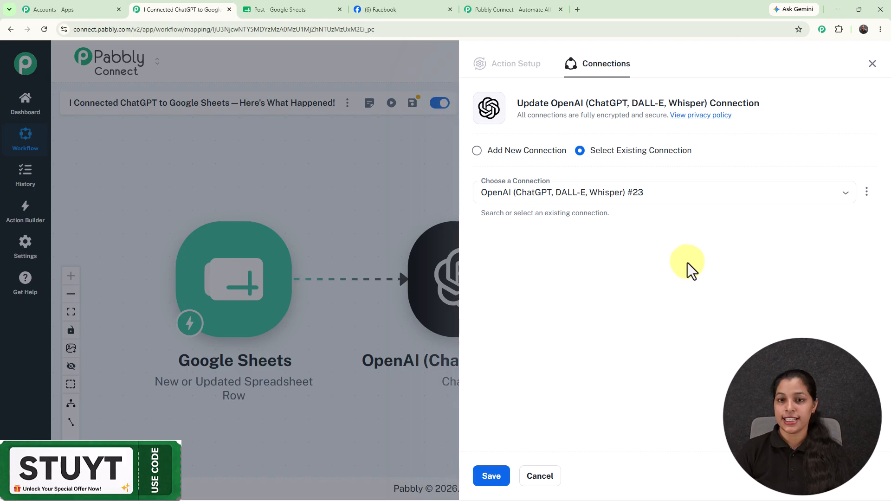
left_click(477, 151)
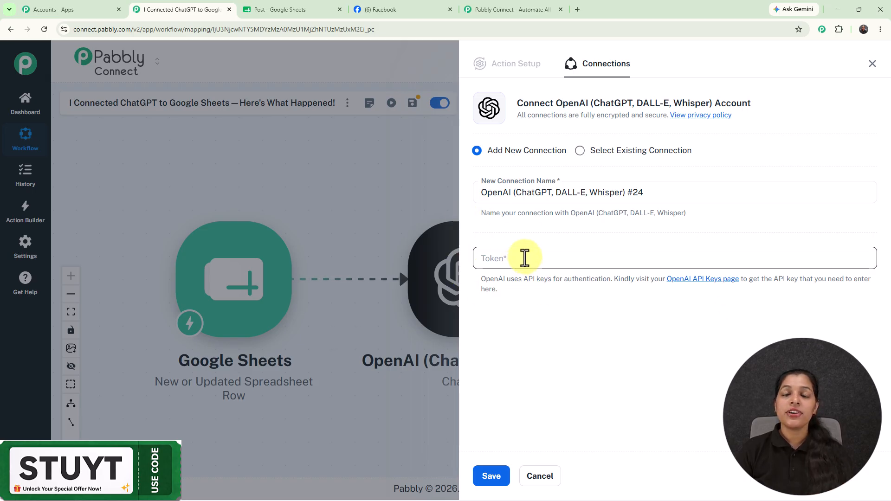
left_click(695, 284)
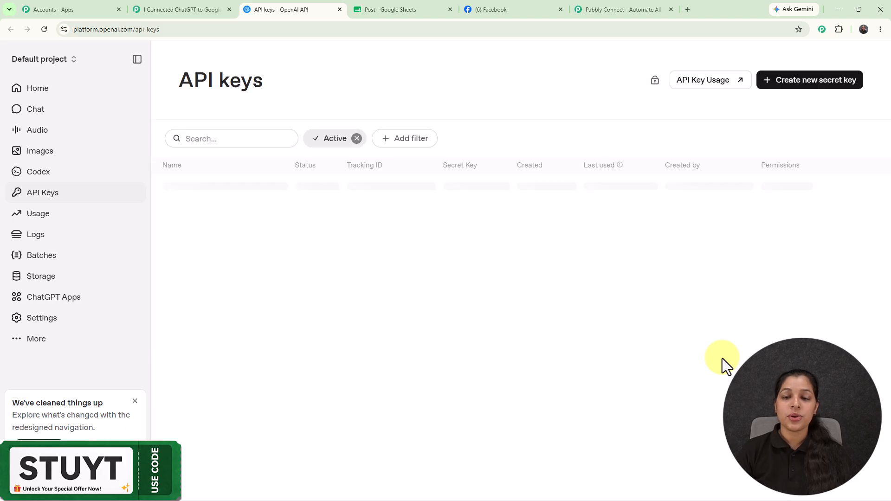
left_click(806, 88)
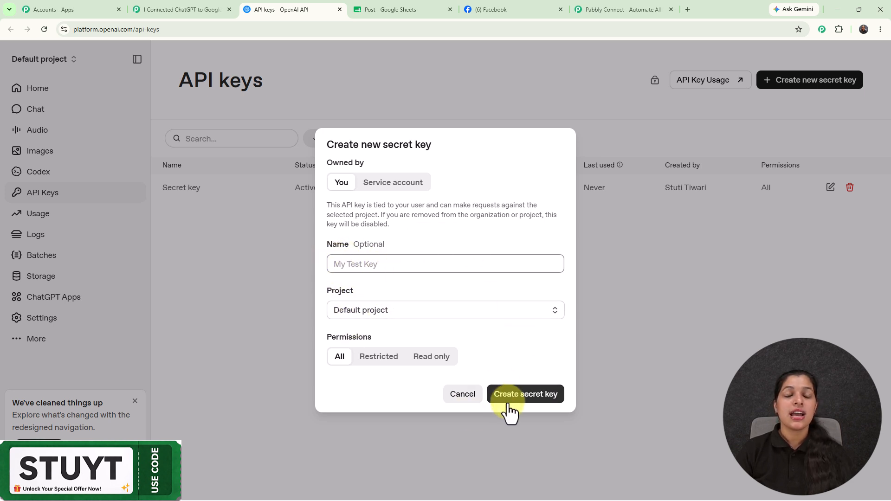
- Return to the workflow, fill in the OpenAI API token for the new connection, and save it
left_click(183, 19)
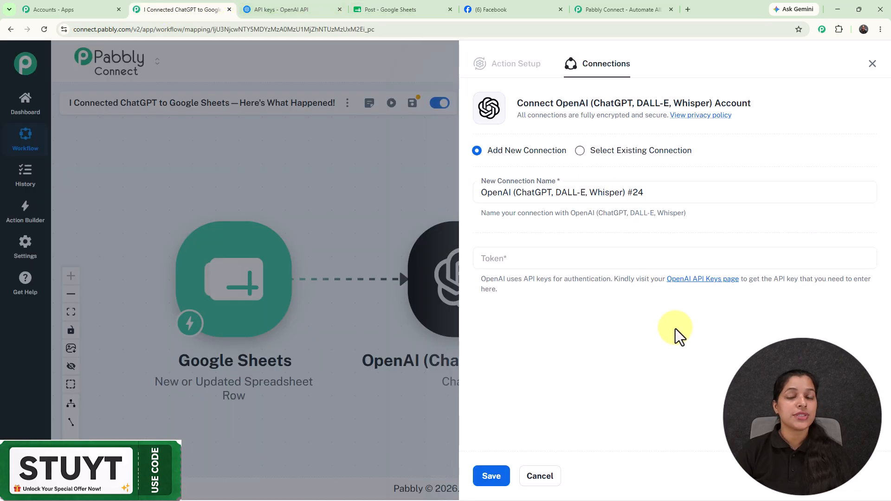
left_click(572, 256)
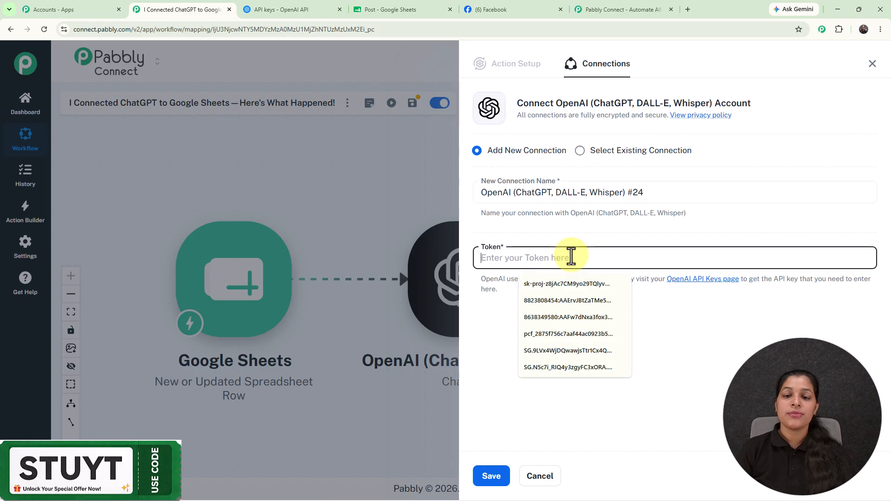
left_click(562, 283)
left_click(491, 474)
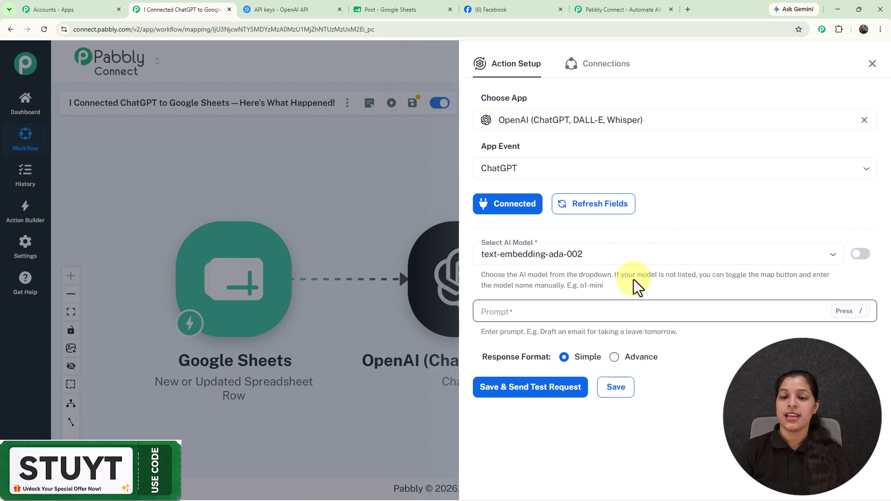
- Set the ChatGPT action's AI model to gpt-4
left_click(835, 255)
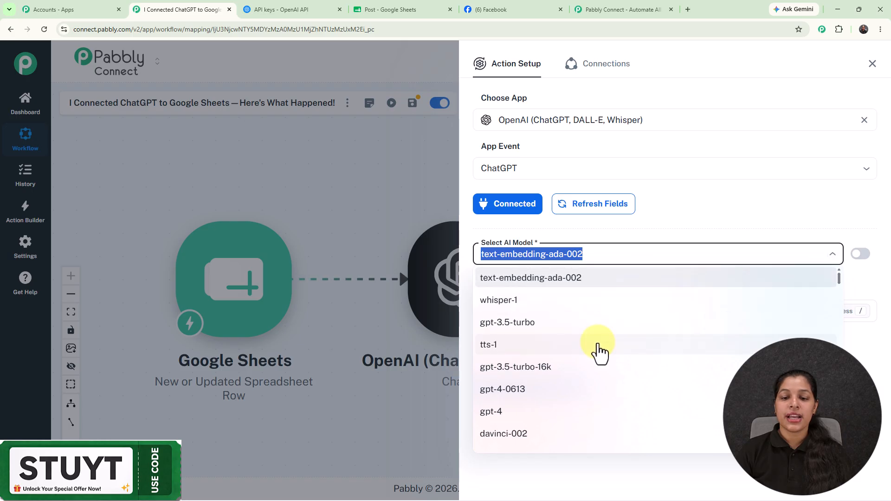
scroll(597, 352, "down", 3)
left_click(507, 319)
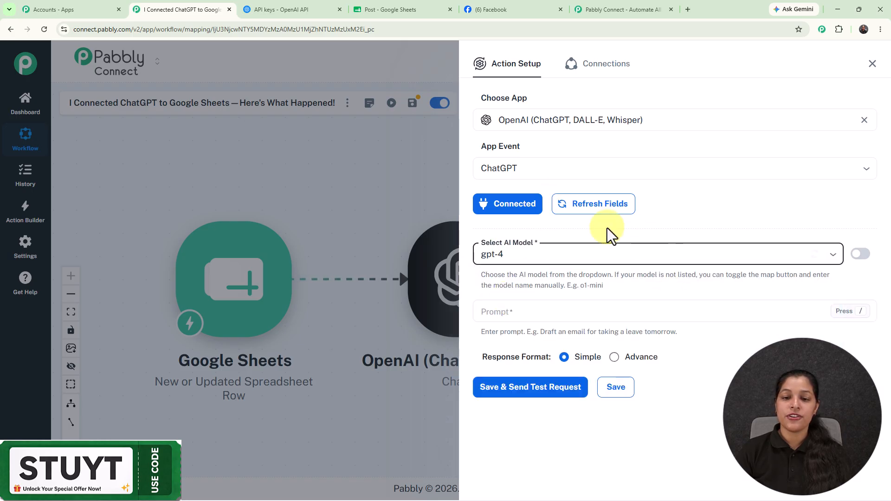
- Paste the professional social media content writer prompt into the ChatGPT action and remove the stray characters after "Title:"
left_click(545, 320)
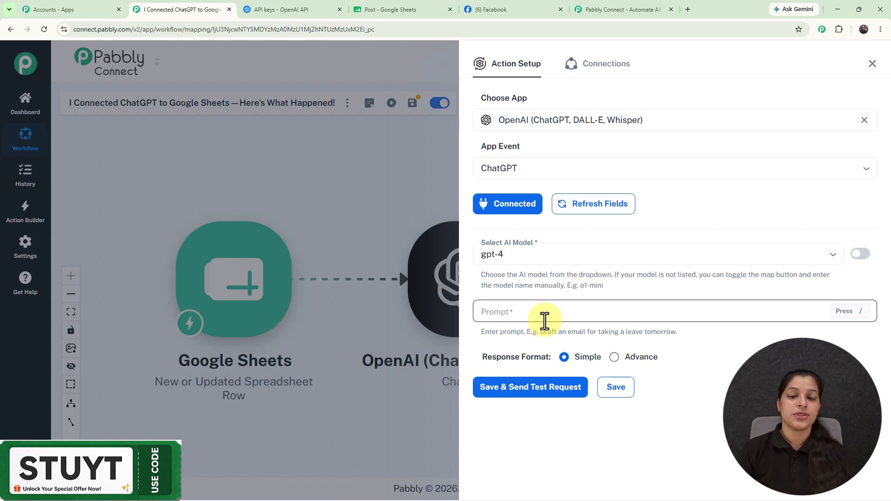
left_click(557, 312)
key("ctrl+v")
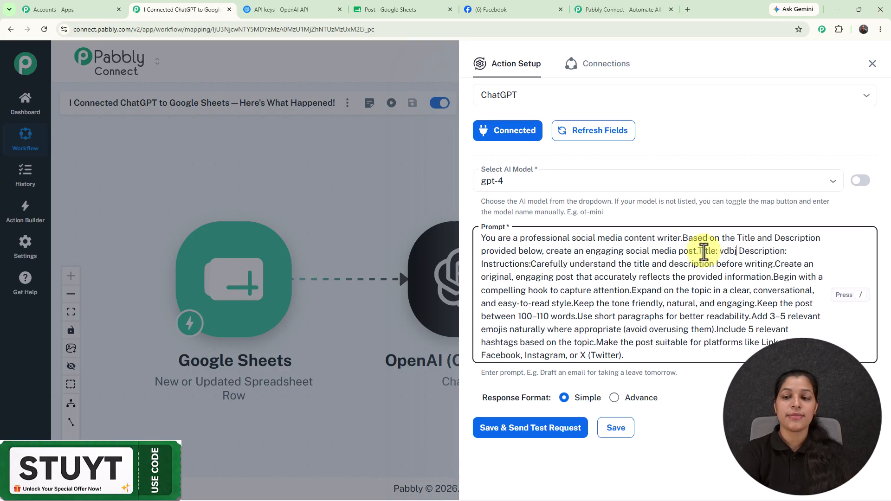
key("BackSpace")
key("BackSpace")
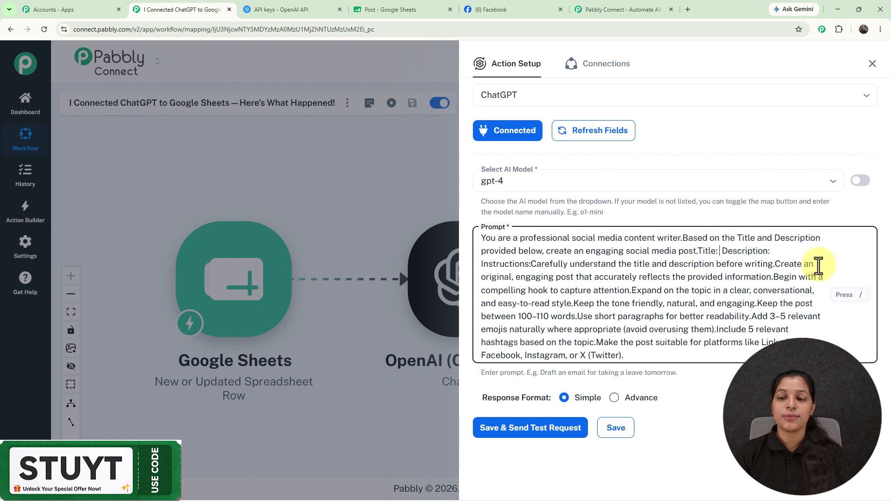
- Map the Google Sheets Content Theme value into the ChatGPT prompt after "Title:"
left_click(719, 253)
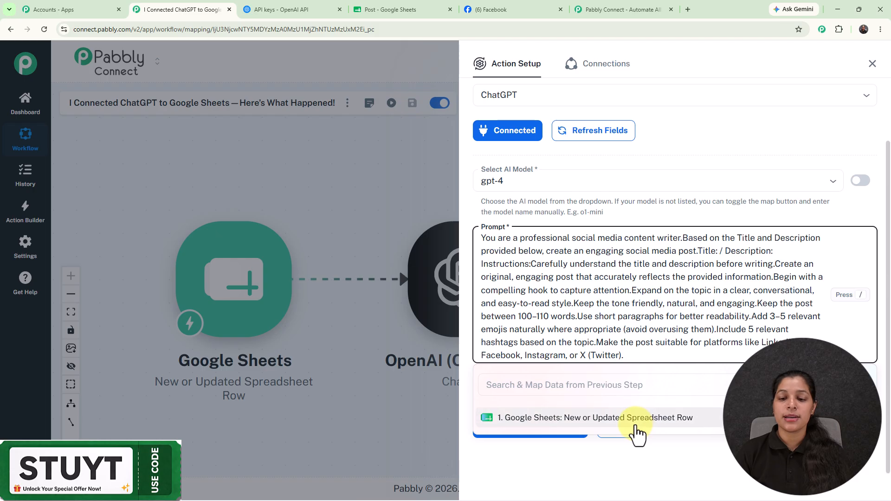
left_click(676, 419)
scroll(576, 468, "down", 2)
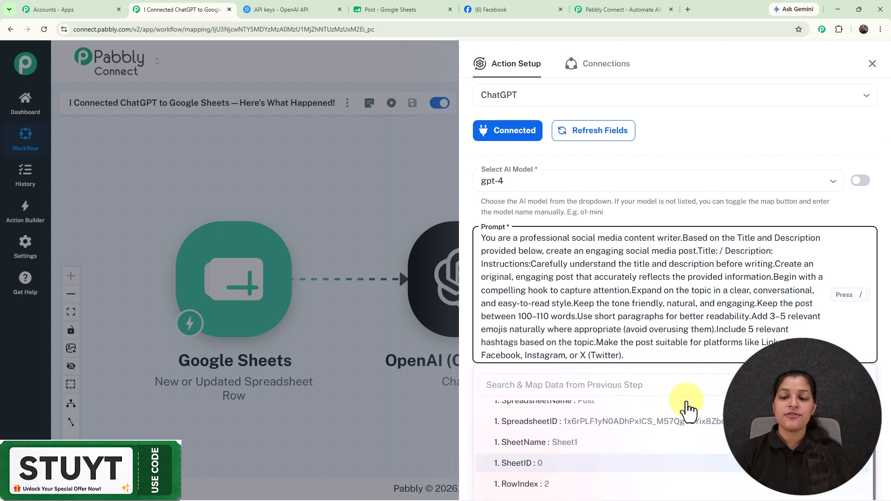
left_click(511, 384)
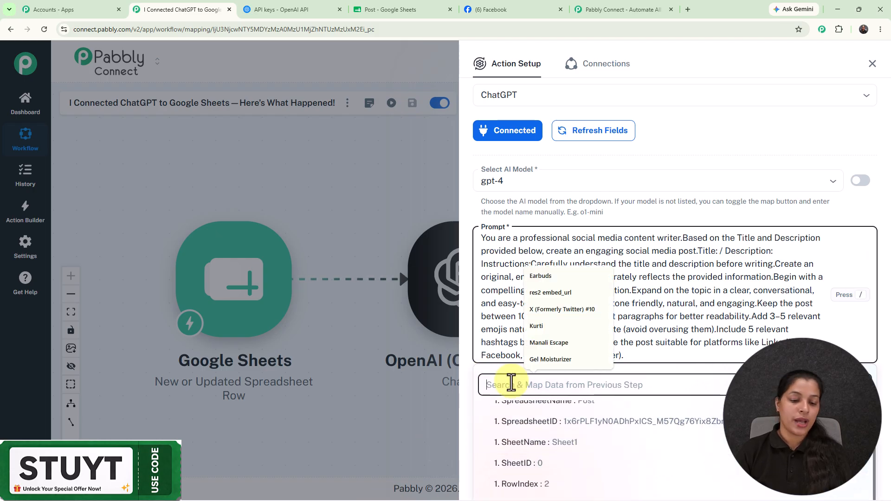
type("t")
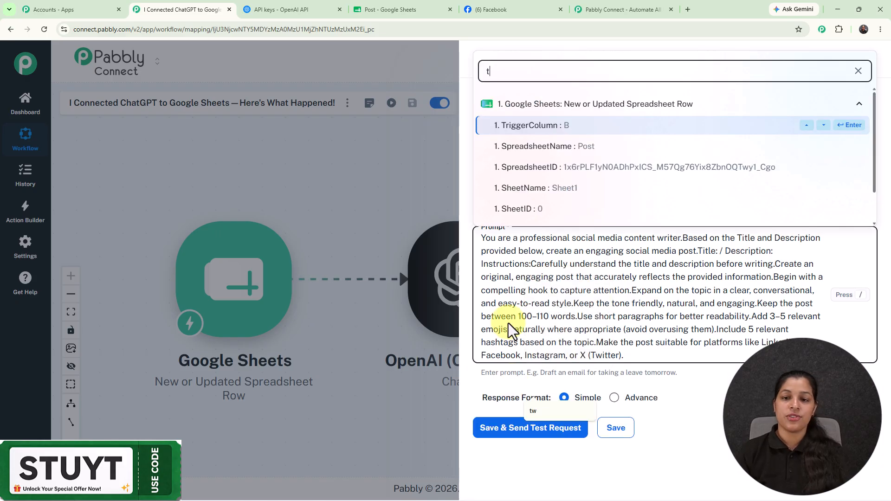
scroll(577, 186, "down", 1)
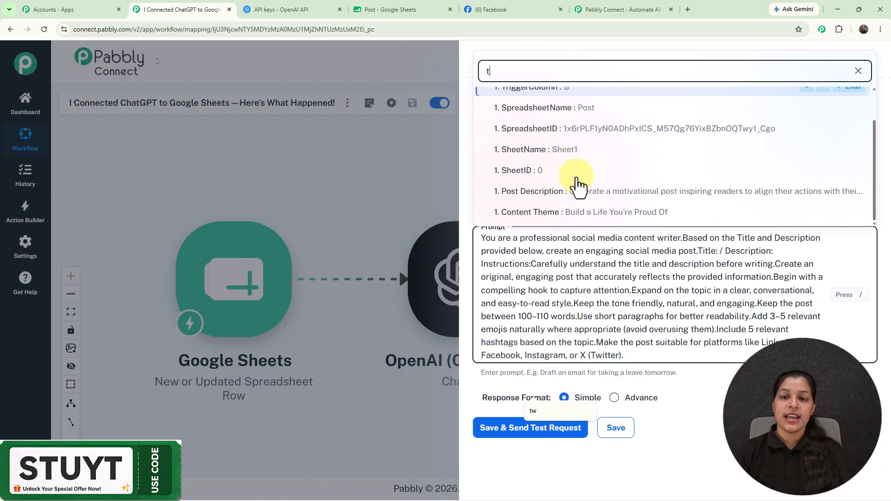
left_click(578, 212)
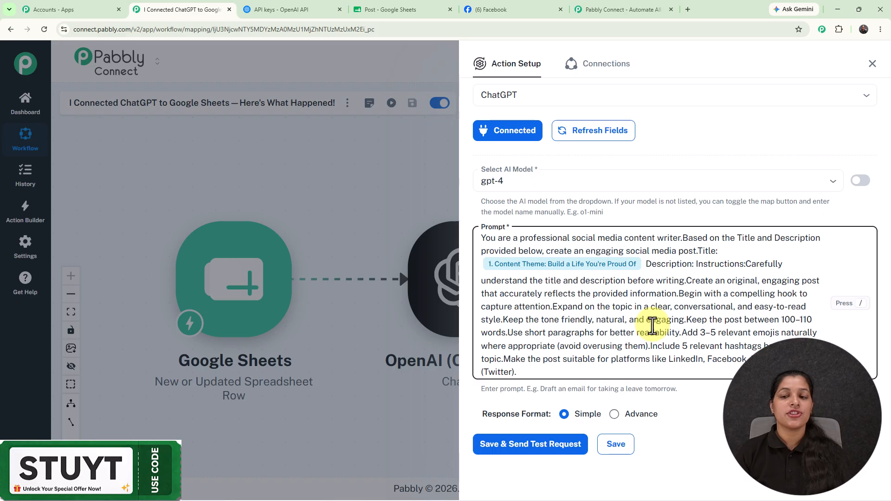
- Map the Google Sheets Post Description value into the ChatGPT prompt after "Description:"
left_click(693, 265)
type("/")
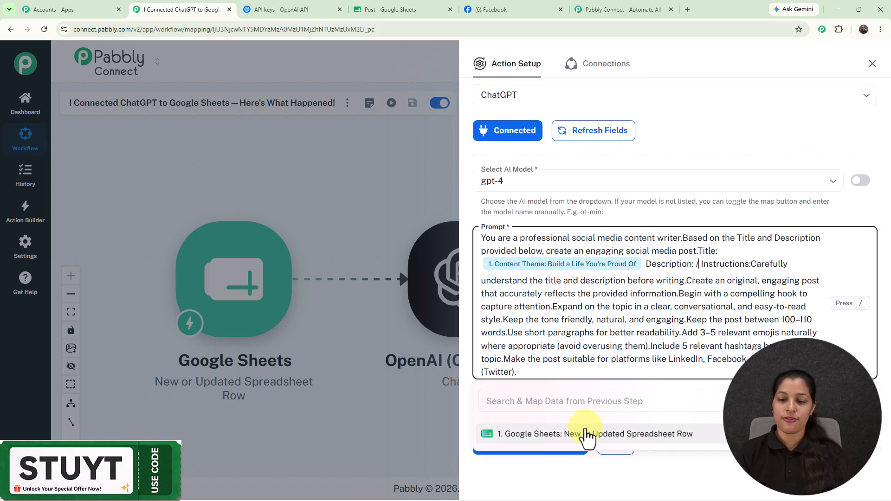
left_click(587, 437)
left_click(561, 402)
type("de")
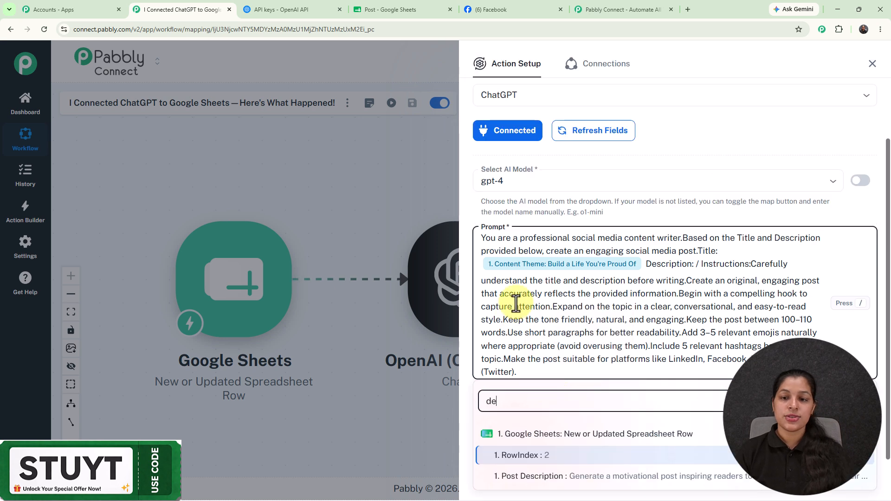
left_click(574, 476)
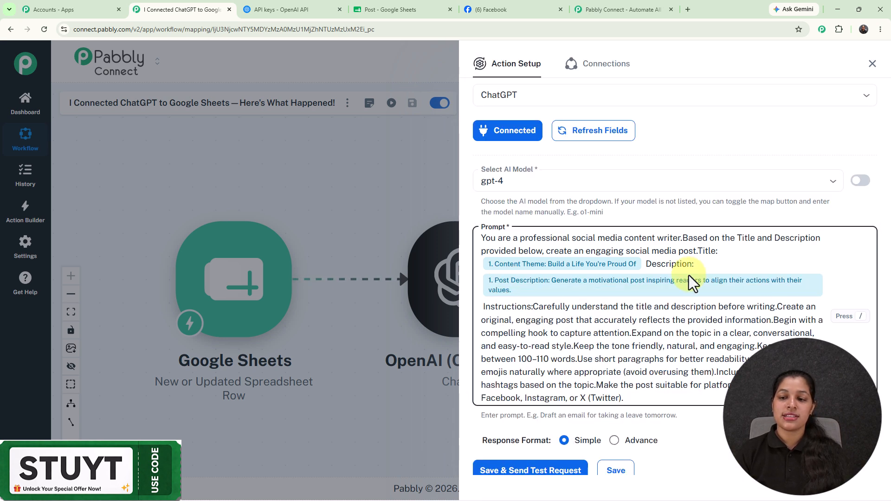
- Compare the mapped fields with the Post spreadsheet, save the ChatGPT action with a test request, and review the returned message content
scroll(688, 275, "down", 1)
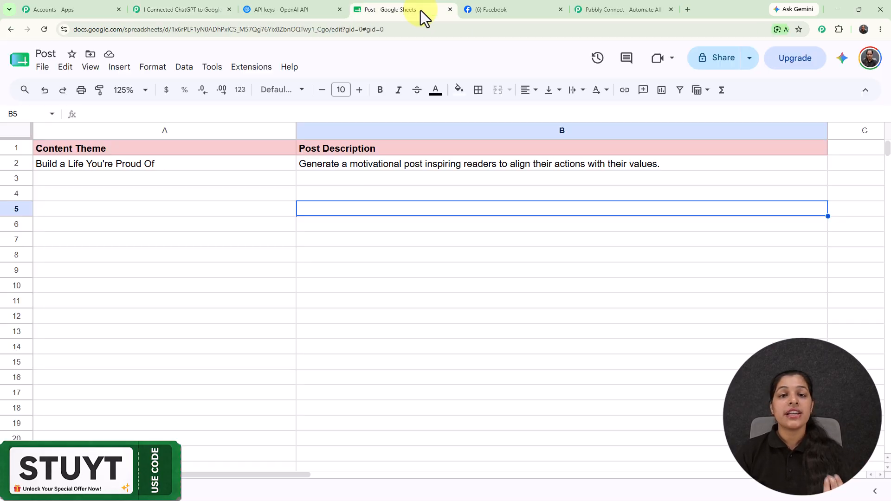
left_click(421, 10)
left_click(219, 7)
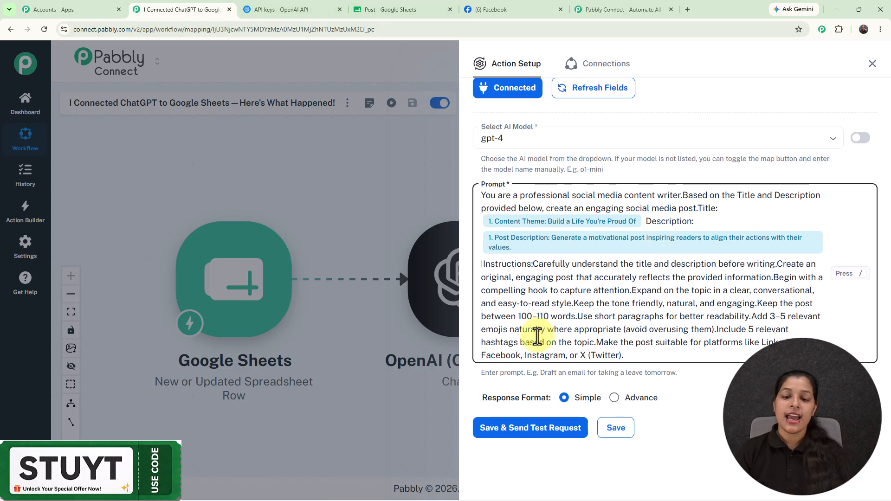
left_click(540, 427)
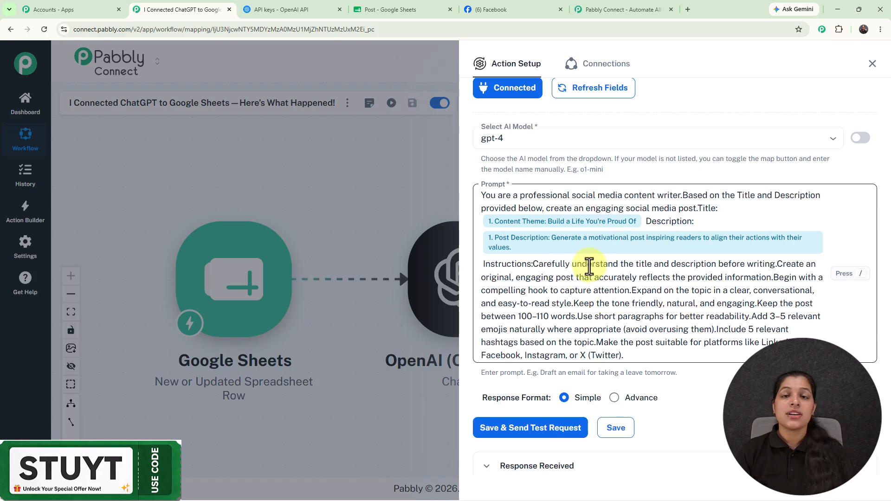
scroll(675, 278, "down", 6)
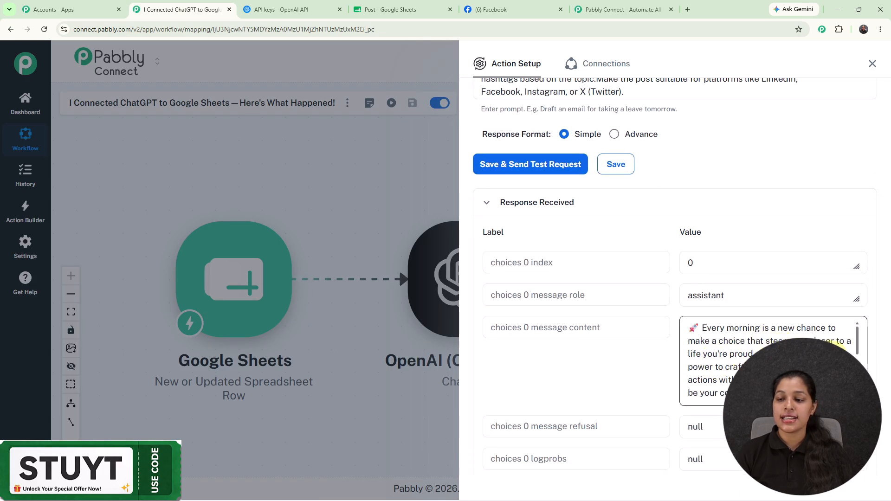
left_click_drag(857, 352, 852, 303)
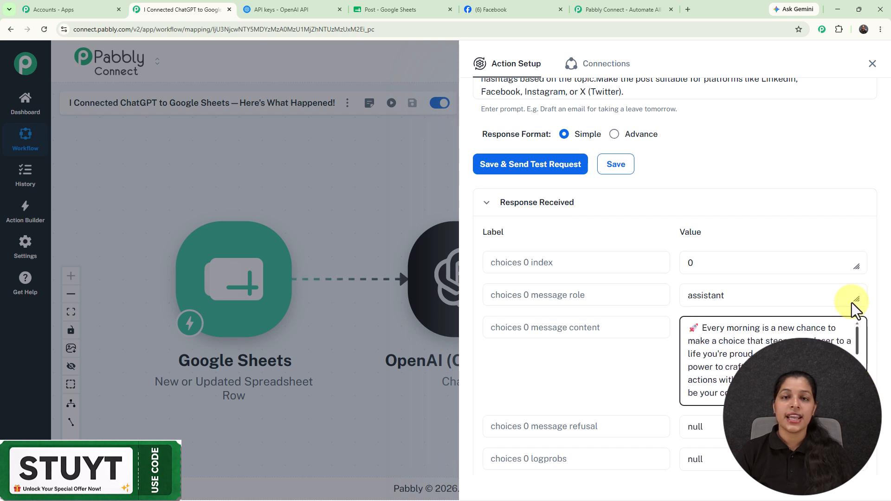
scroll(634, 254, "up", 4)
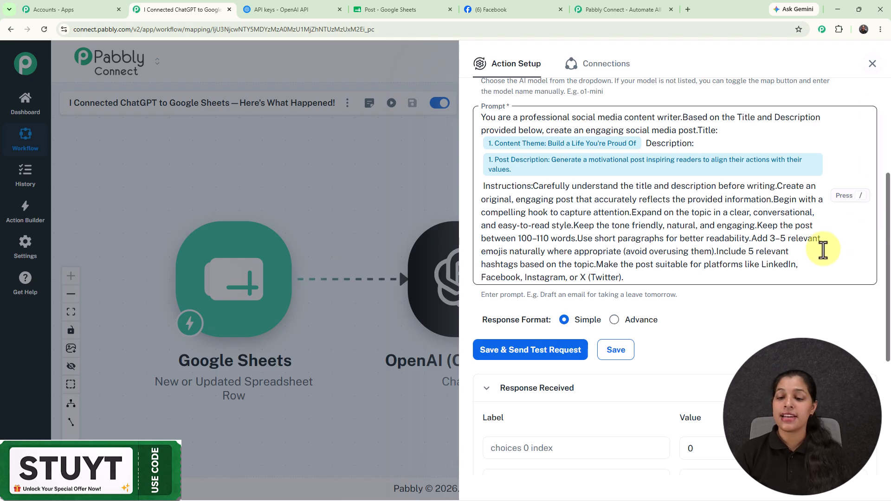
scroll(878, 368, "up", 1)
scroll(880, 368, "down", 3)
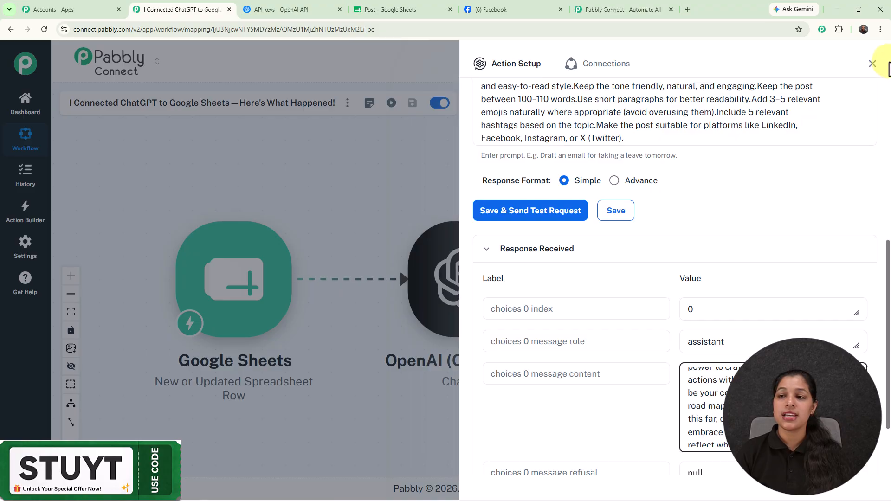
- Close the ChatGPT setup and add Facebook Pages as the following action with the Create Page Post event
left_click(872, 65)
left_click(535, 281)
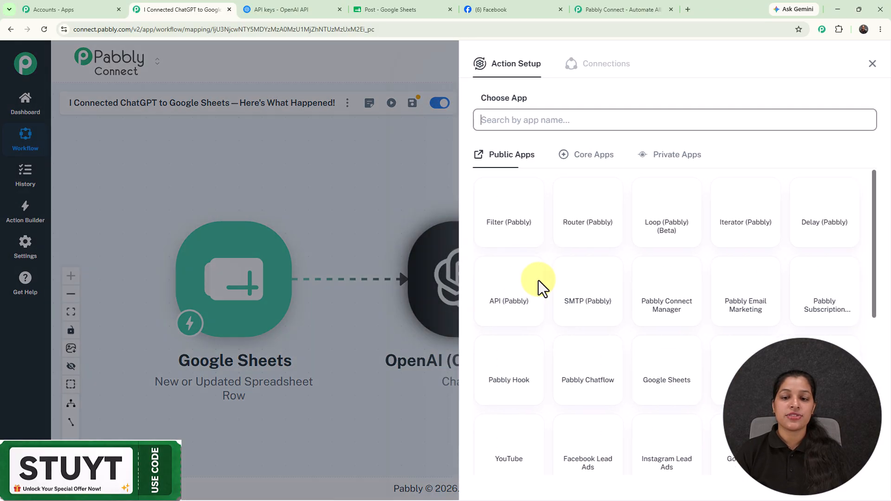
left_click(581, 126)
type("face")
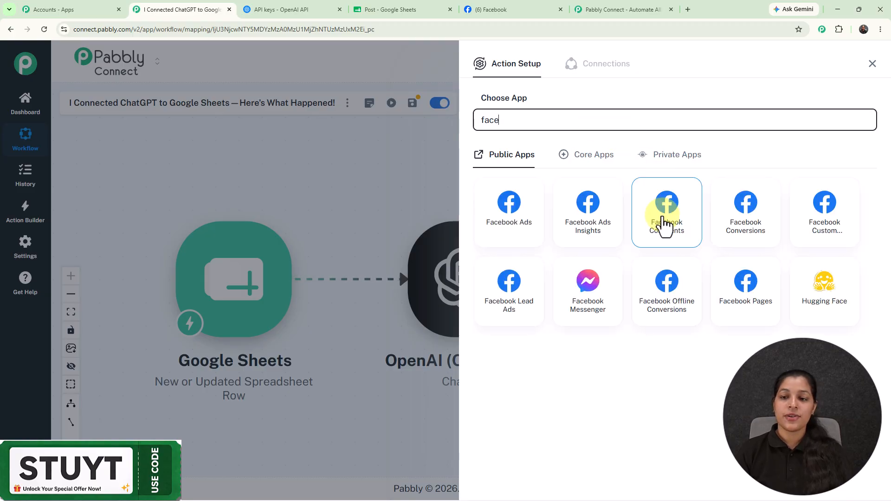
left_click(746, 287)
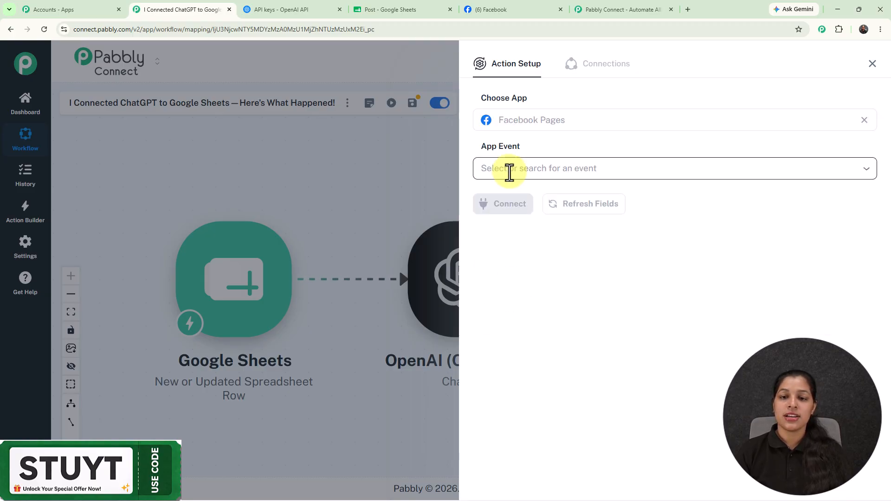
left_click(509, 170)
scroll(524, 325, "down", 4)
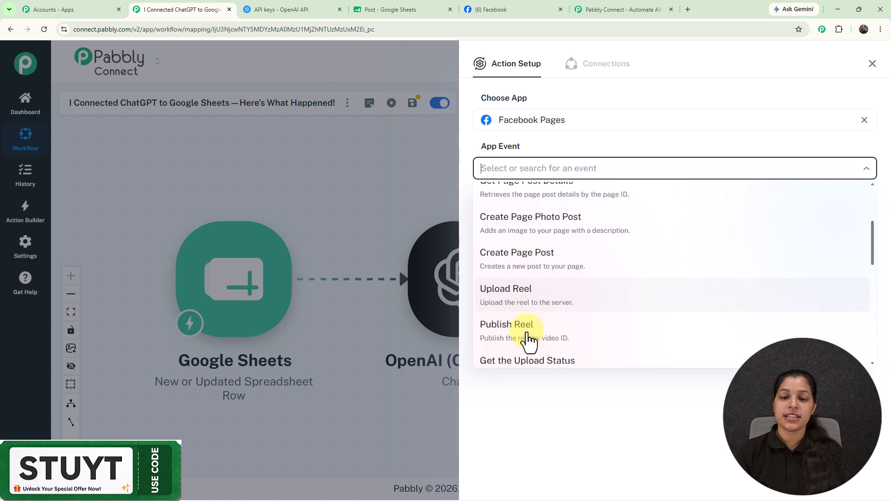
left_click(522, 197)
- Add a new Facebook Pages connection and authorize Pabbly Connect to continue with the Facebook account
left_click(505, 208)
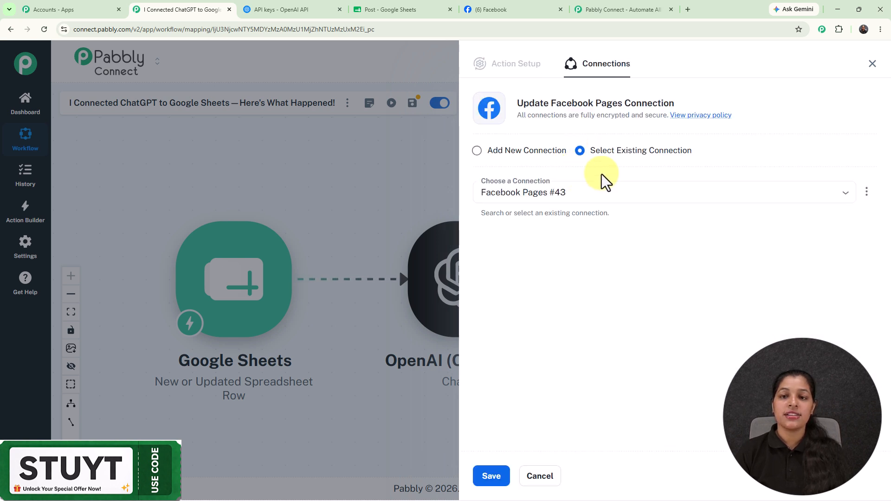
left_click(482, 153)
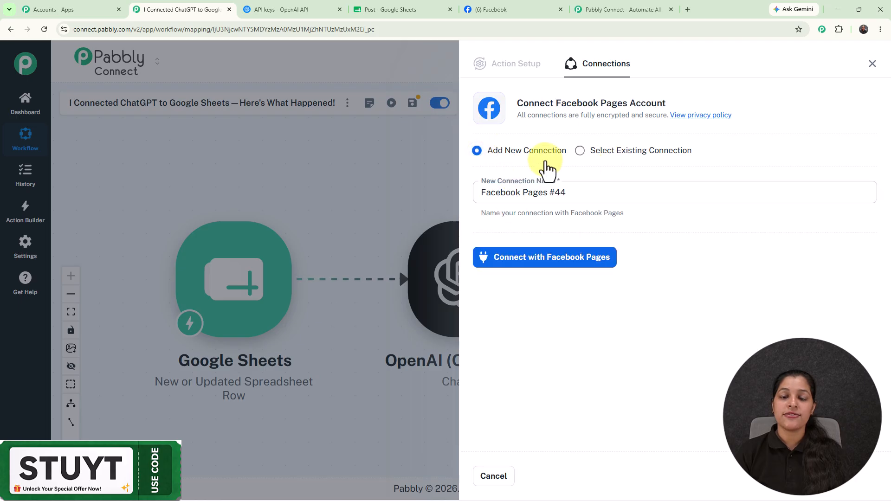
left_click(564, 262)
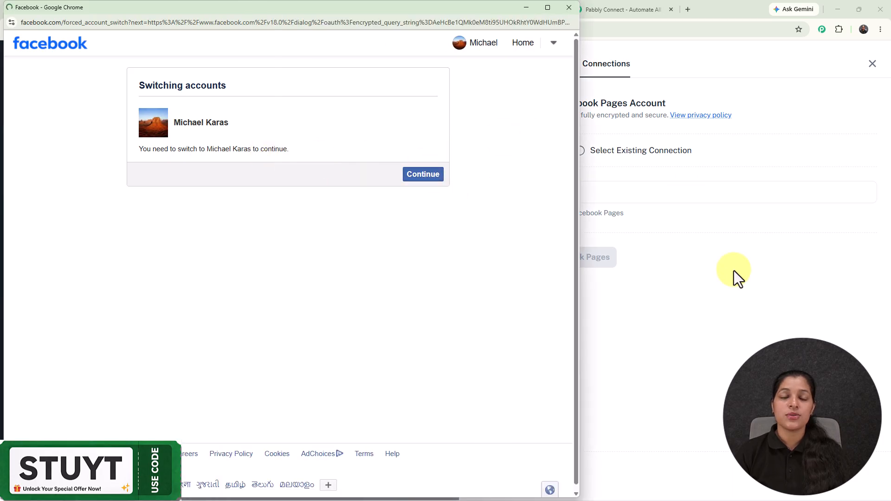
left_click(425, 176)
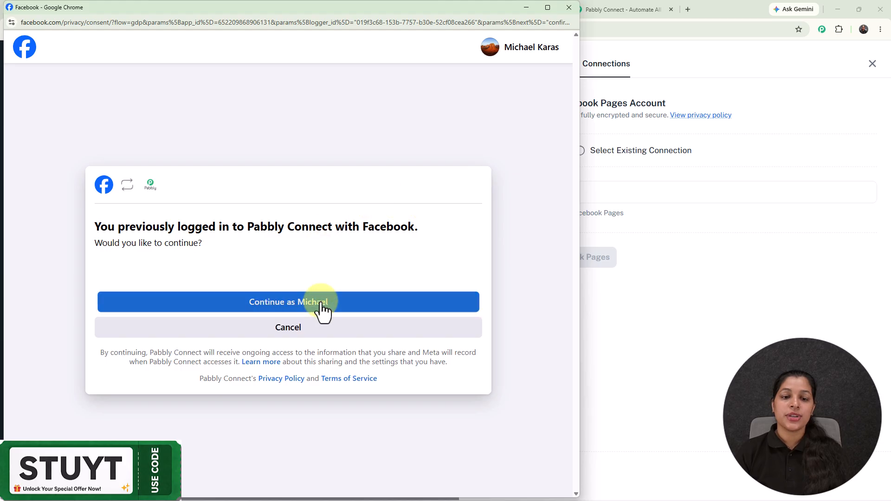
left_click(322, 306)
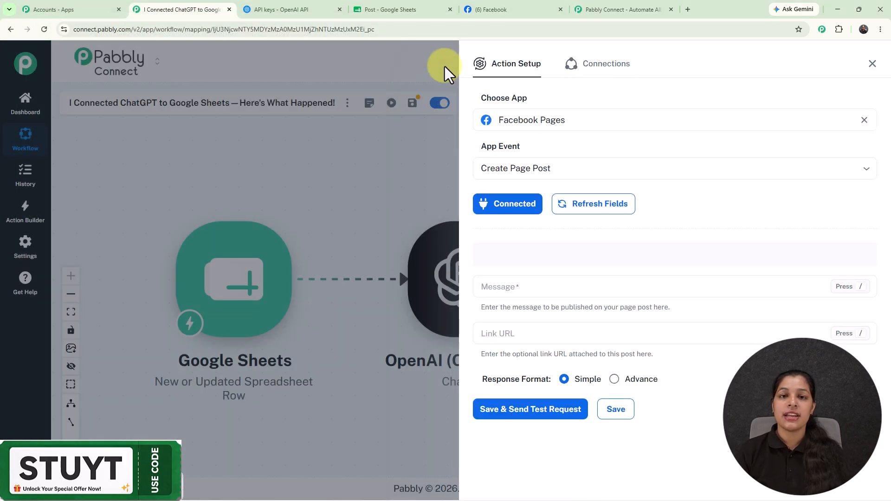
- Check the target page on Facebook, return to the workflow, and set the action's Page to The Magic Makers
left_click(483, 6)
scroll(363, 156, "up", 3)
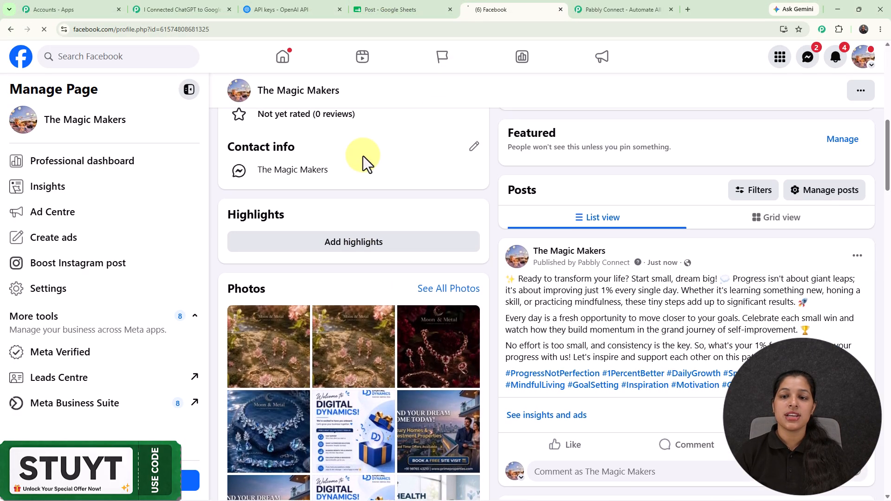
key("F5")
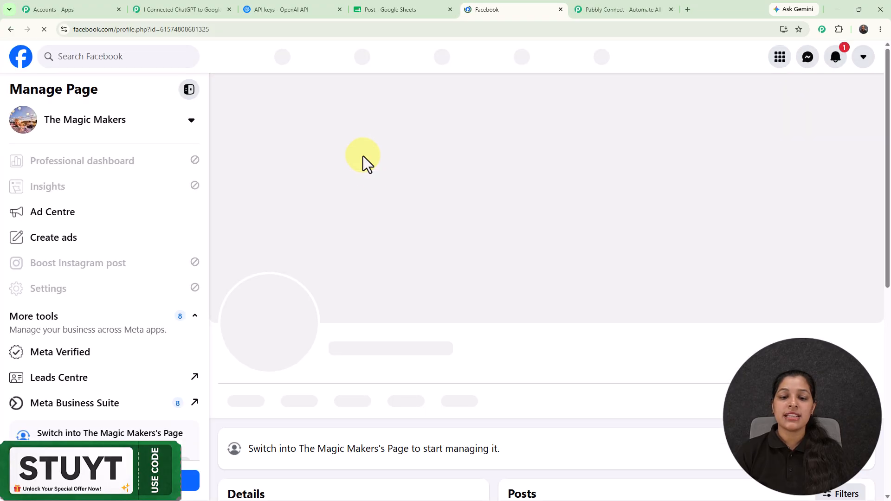
scroll(375, 179, "down", 5)
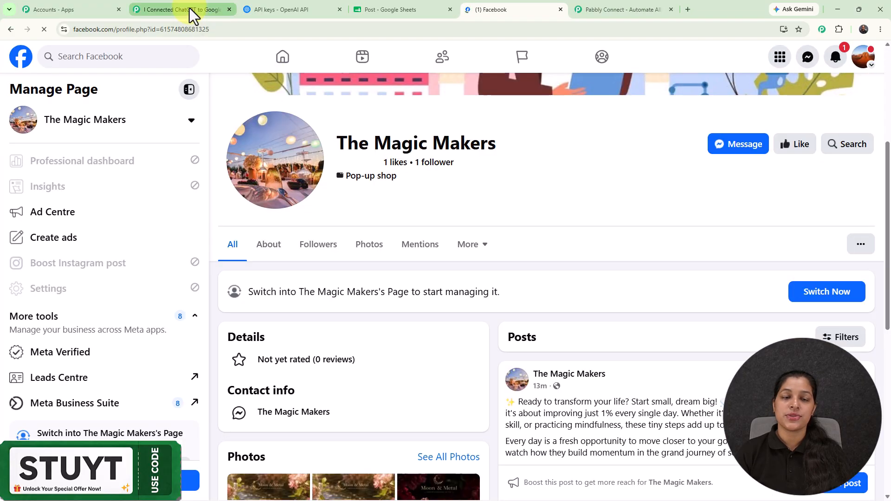
left_click(190, 8)
left_click(627, 251)
left_click(546, 346)
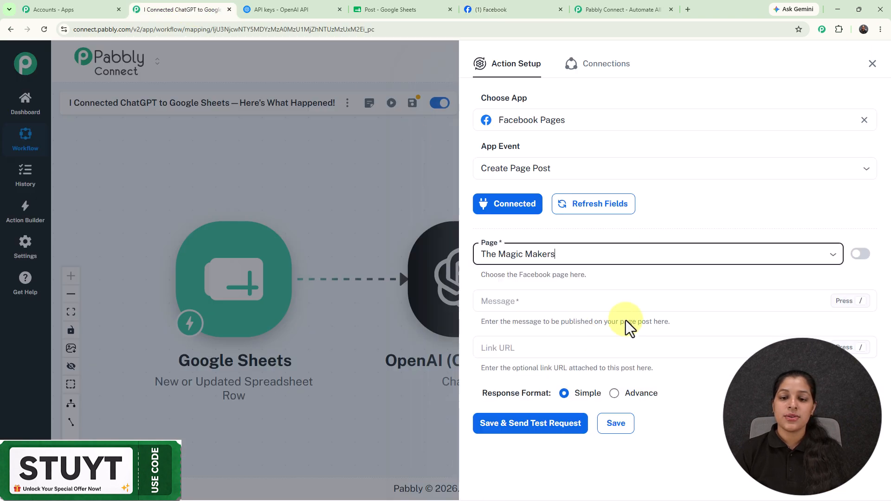
- Map ChatGPT's "choices 0 message content" value into the Facebook post's Message field
left_click(564, 306)
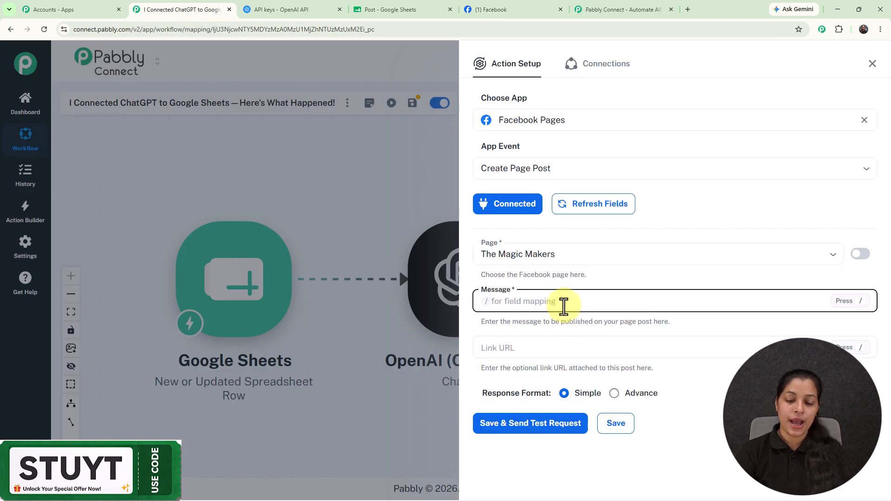
type("/")
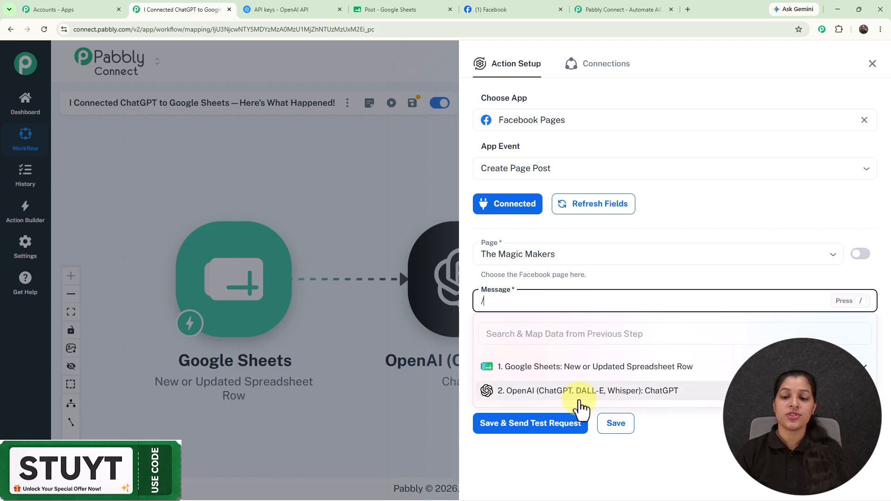
scroll(550, 459, "down", 5)
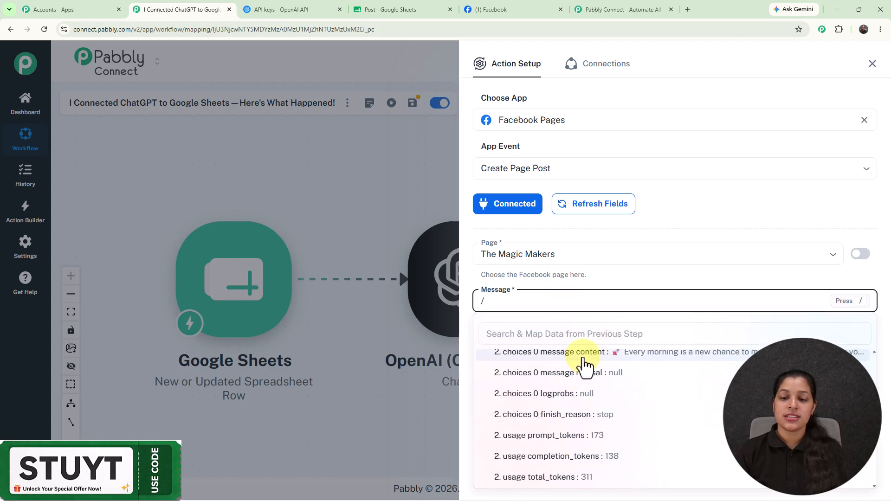
left_click(581, 301)
- Save the Facebook Pages action with a test request and review the response received
scroll(650, 282, "down", 2)
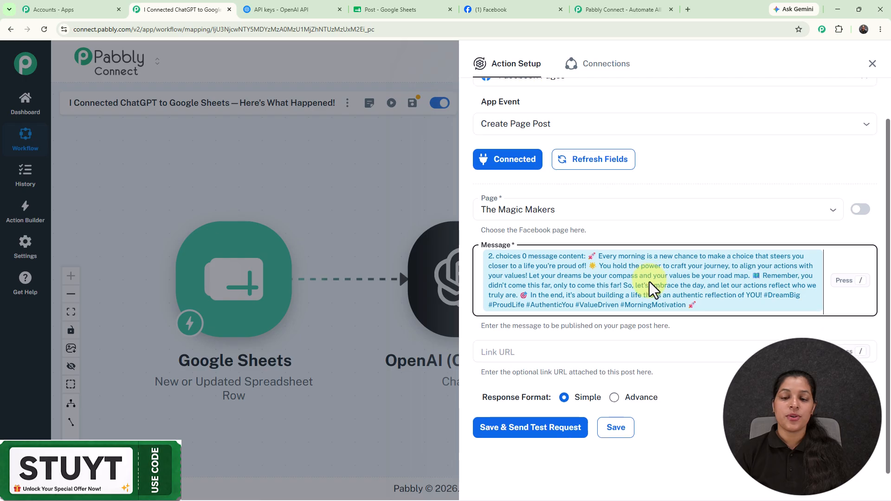
left_click(524, 429)
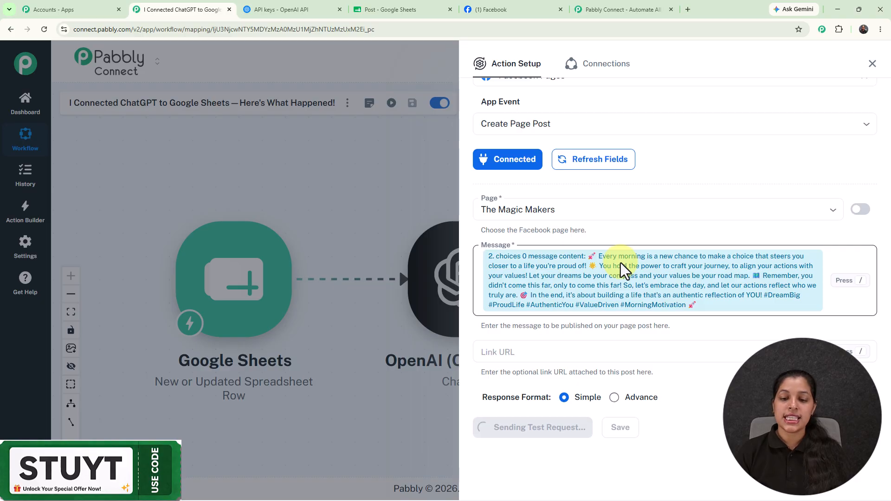
scroll(670, 327, "down", 5)
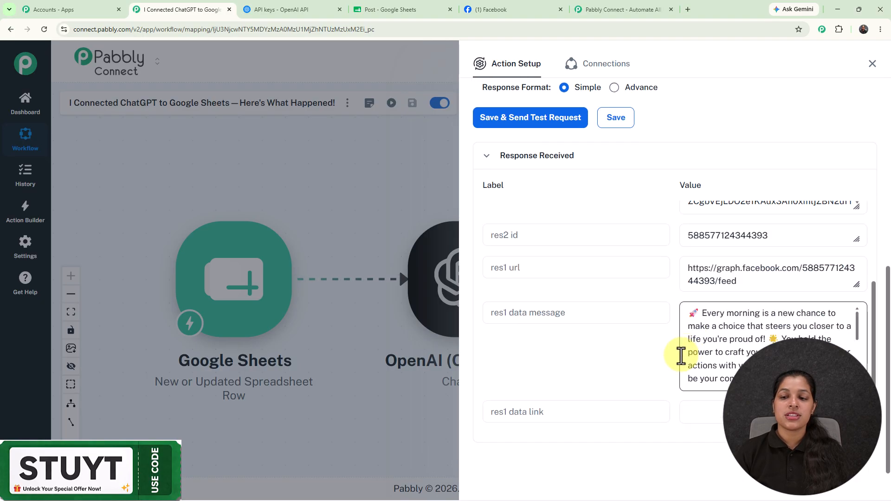
- Switch to Facebook, reload The Magic Makers page, and expand its newest post to read the full text
left_click(530, 1)
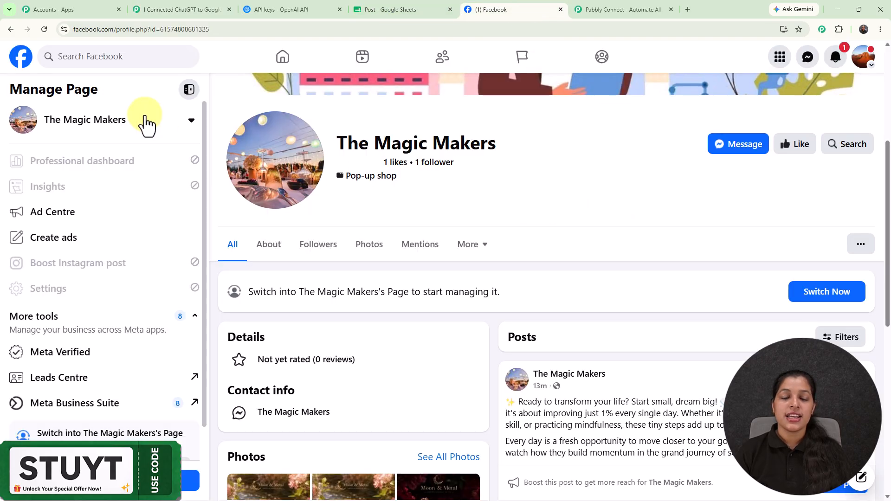
left_click(43, 31)
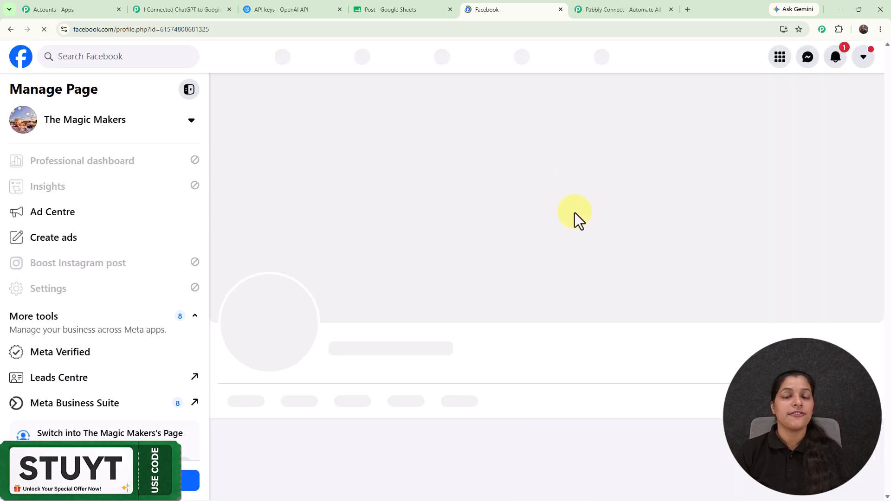
scroll(575, 212, "down", 5)
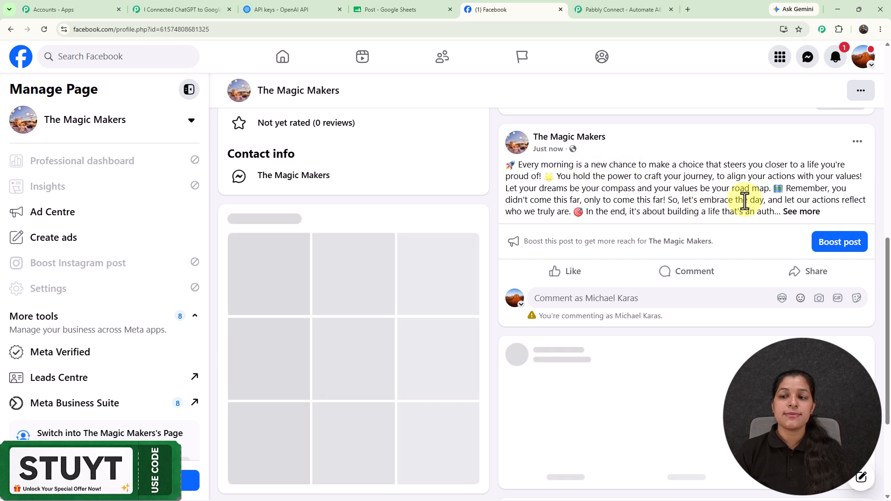
left_click(802, 212)
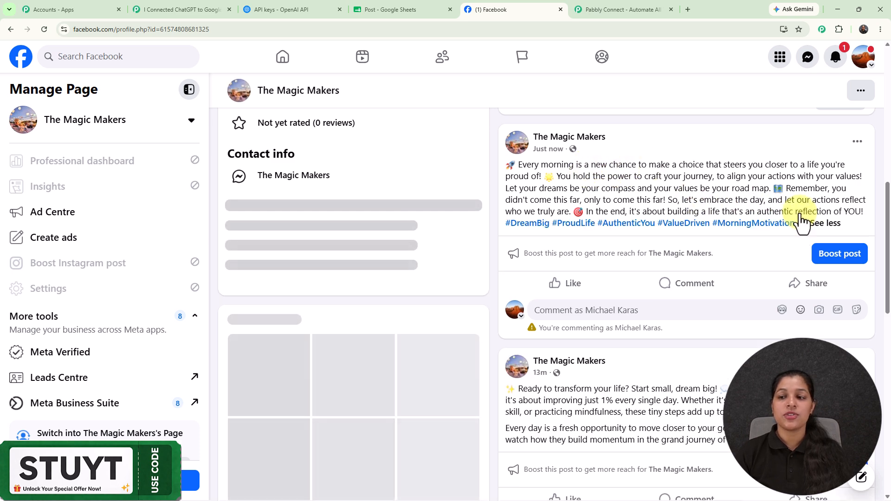
- Return to the Pabbly Connect workflow and compare the ChatGPT action's "choices 0 message content" response with the published Facebook post
left_click(181, 10)
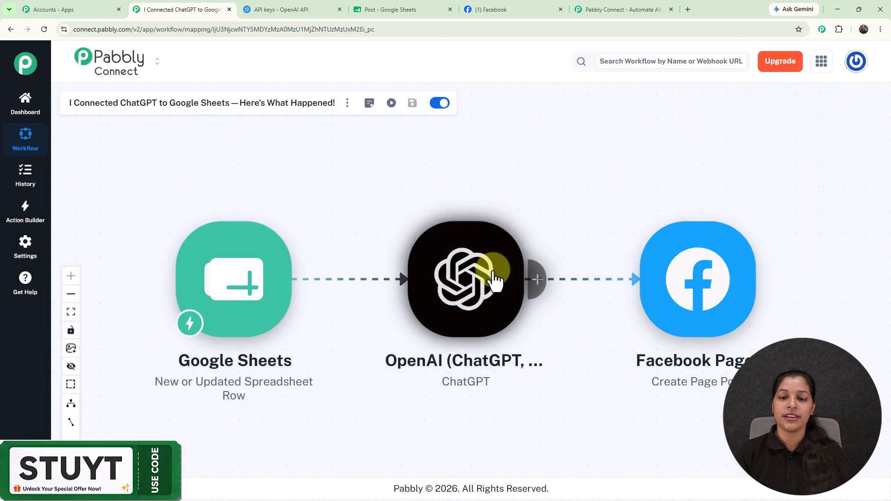
left_click(498, 274)
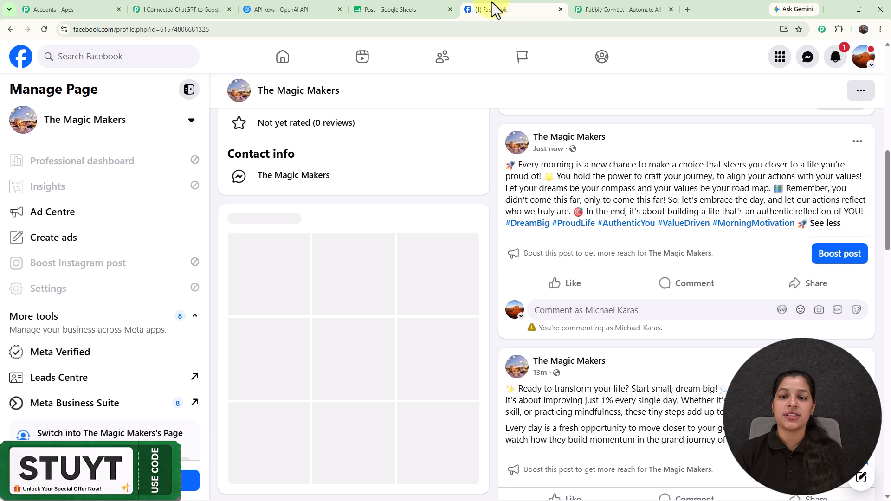
left_click(190, 4)
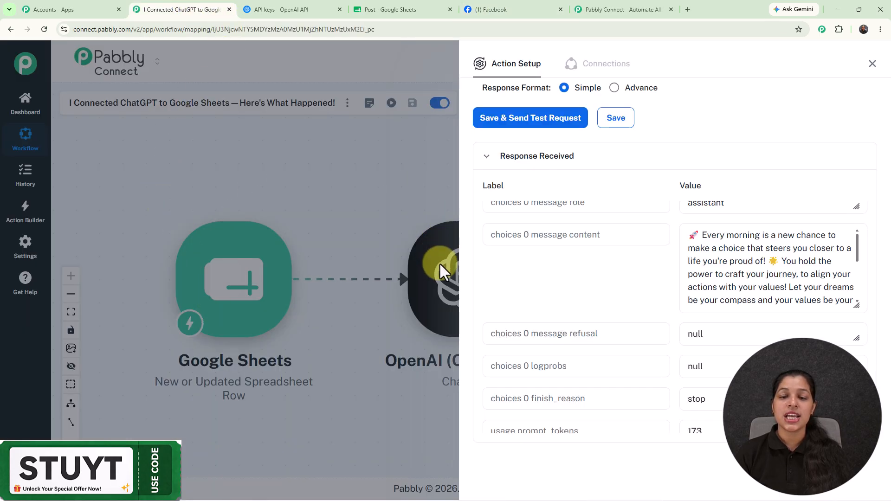
left_click(873, 63)
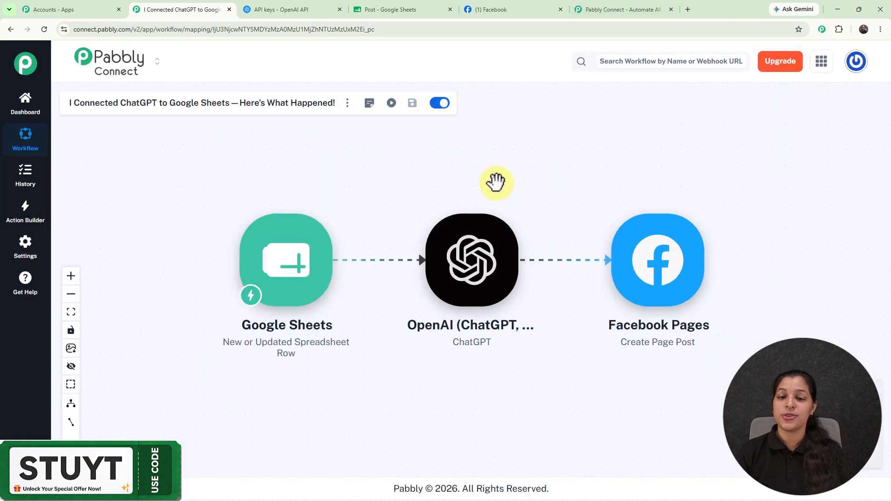
scroll(496, 182, "down", 1)
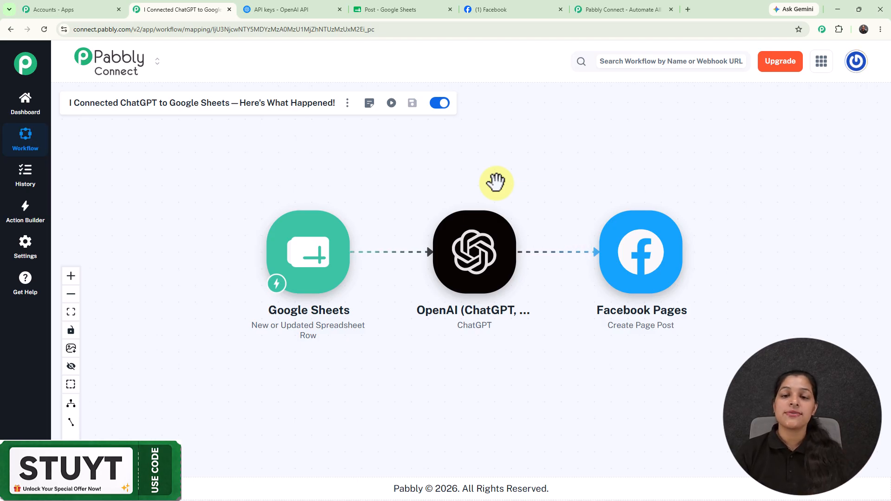
scroll(495, 183, "up", 1)
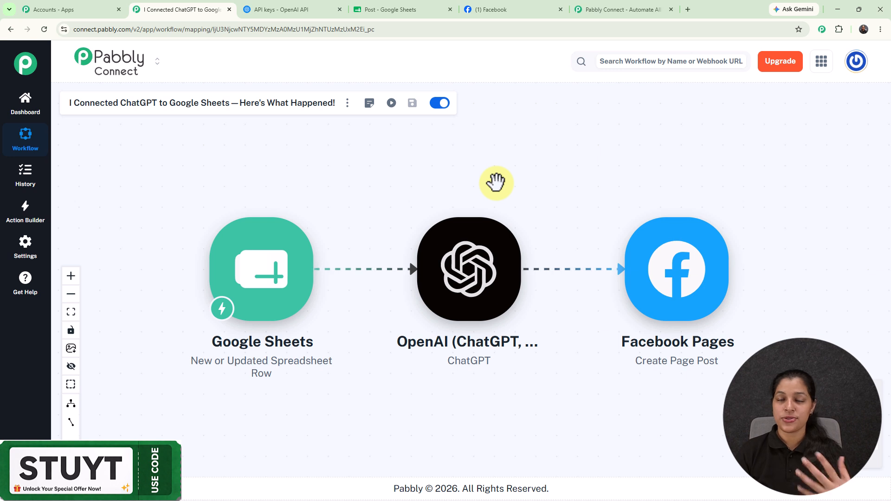